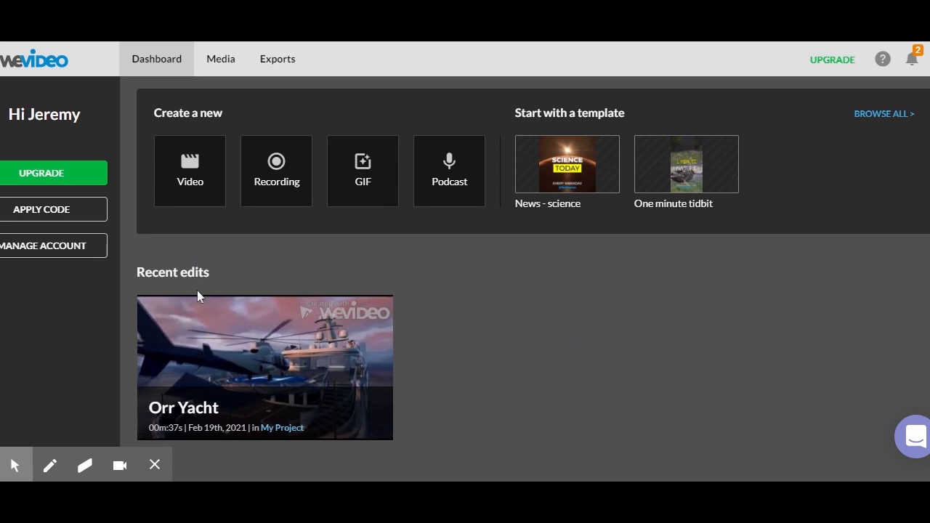
- Open the Orr Yacht project and review the end of its edit on the Video 1 track
mouse_move(332, 368)
left_click(347, 418)
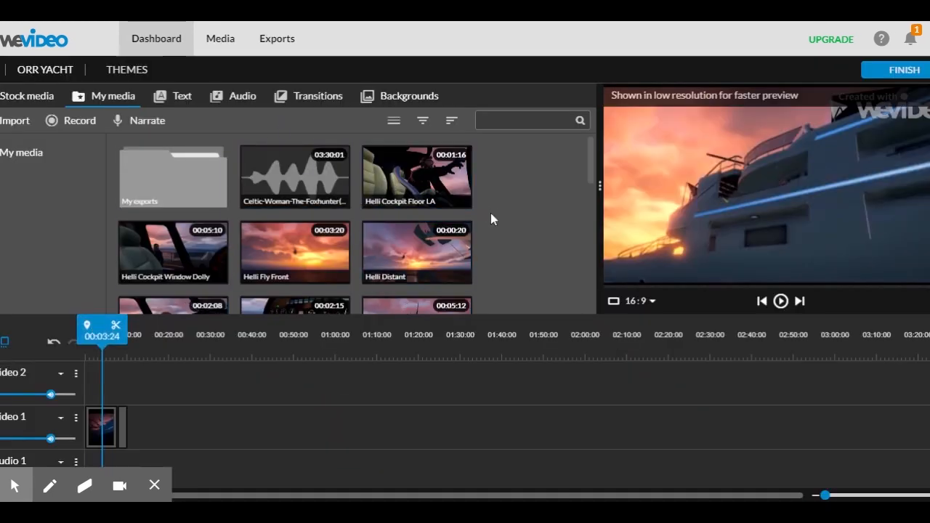
left_click_drag(102, 335, 127, 342)
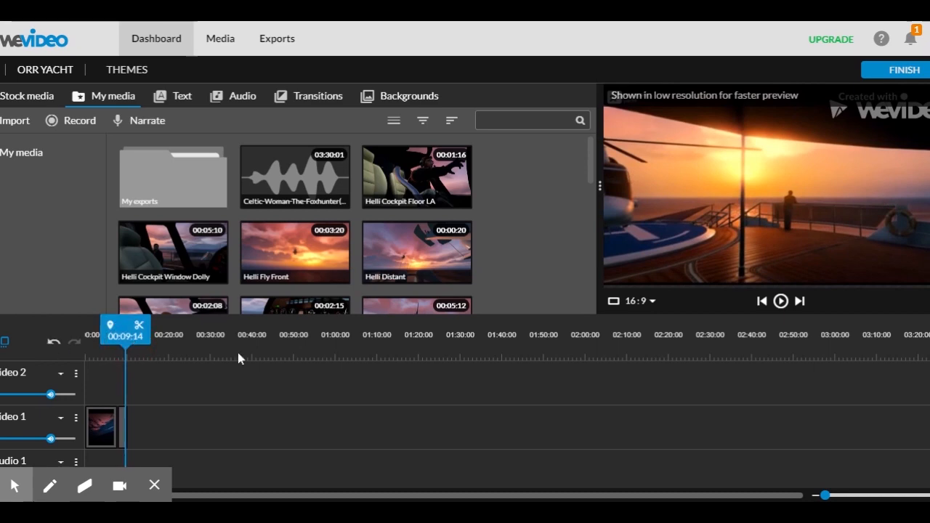
left_click_drag(591, 154, 592, 283)
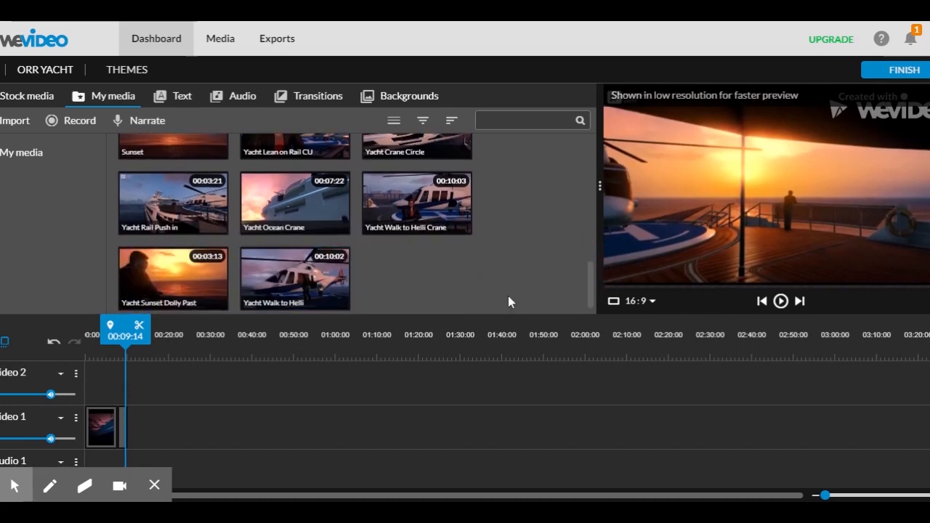
left_click_drag(117, 340, 115, 338)
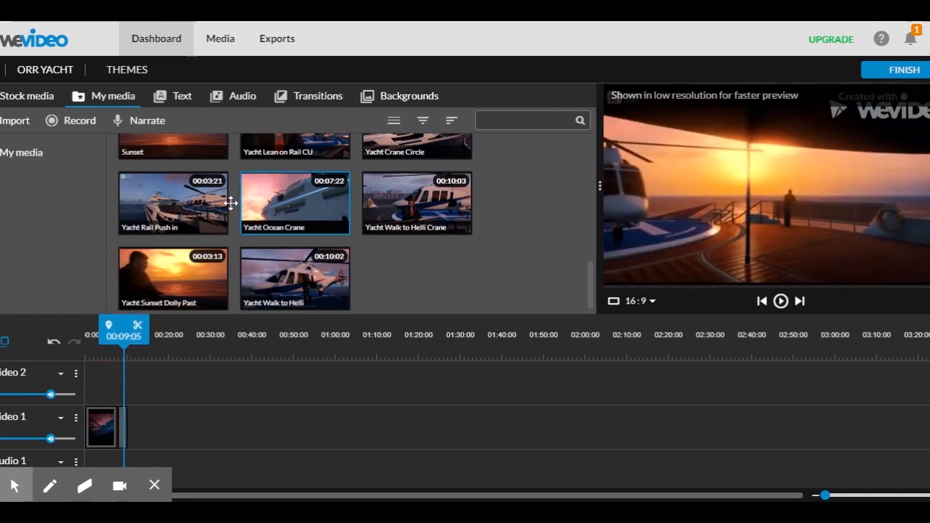
- Trim the start and end of the Yacht Sunset Dolly Past clip and place it after the last clip on Video 1
left_click(146, 296)
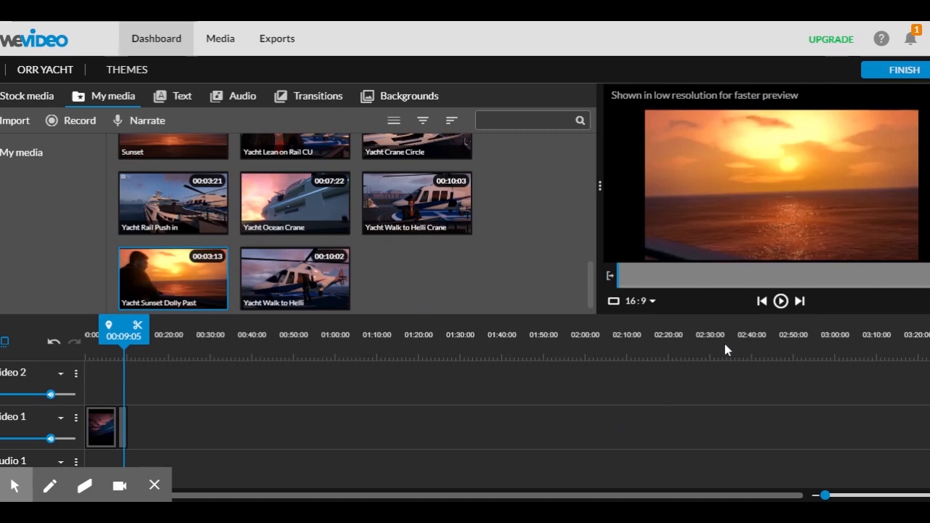
mouse_move(631, 274)
left_mouse_down()
mouse_move(755, 291)
mouse_move(911, 290)
mouse_move(644, 286)
mouse_move(666, 283)
mouse_move(614, 276)
mouse_move(640, 278)
left_mouse_up()
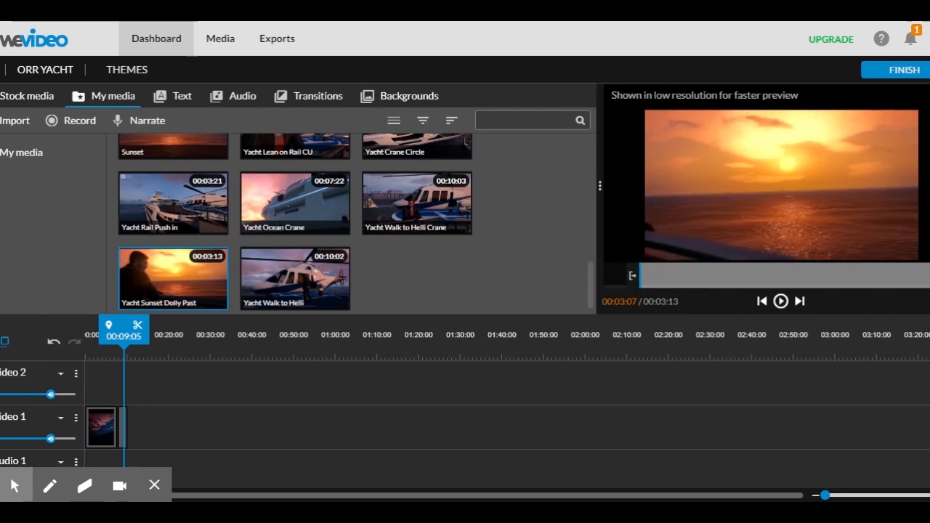
left_click_drag(925, 277, 894, 278)
left_click_drag(178, 298, 149, 438)
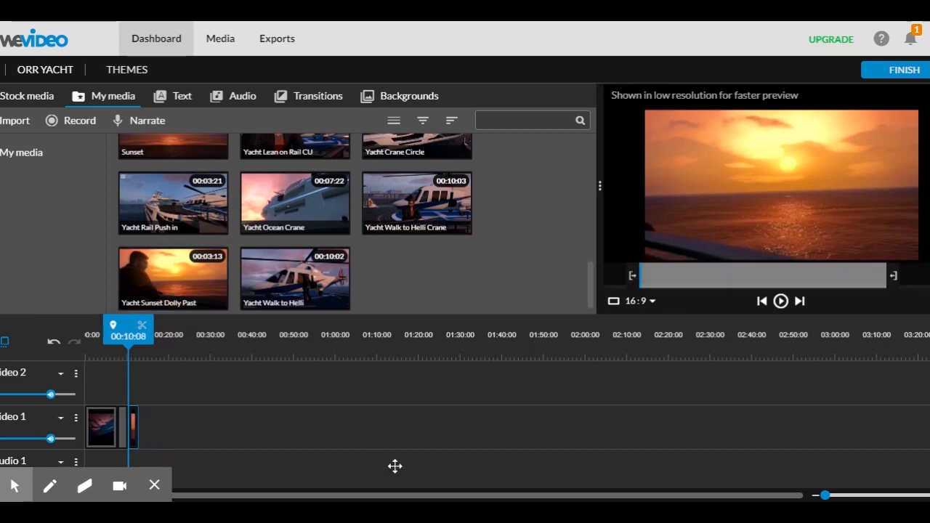
- Play back the cut from the yacht deck shot into the Yacht Sunset Dolly Past clip
left_click_drag(824, 495, 835, 495)
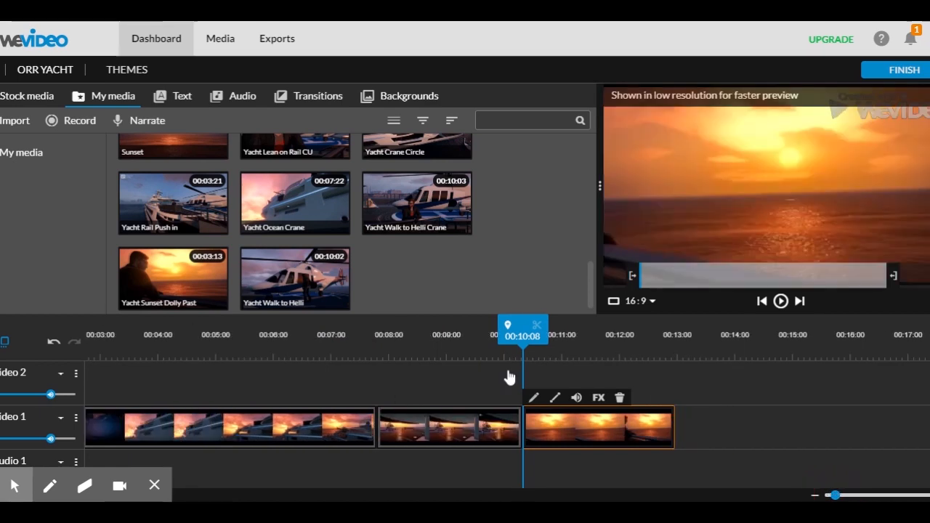
left_click_drag(524, 336, 483, 357)
key("space")
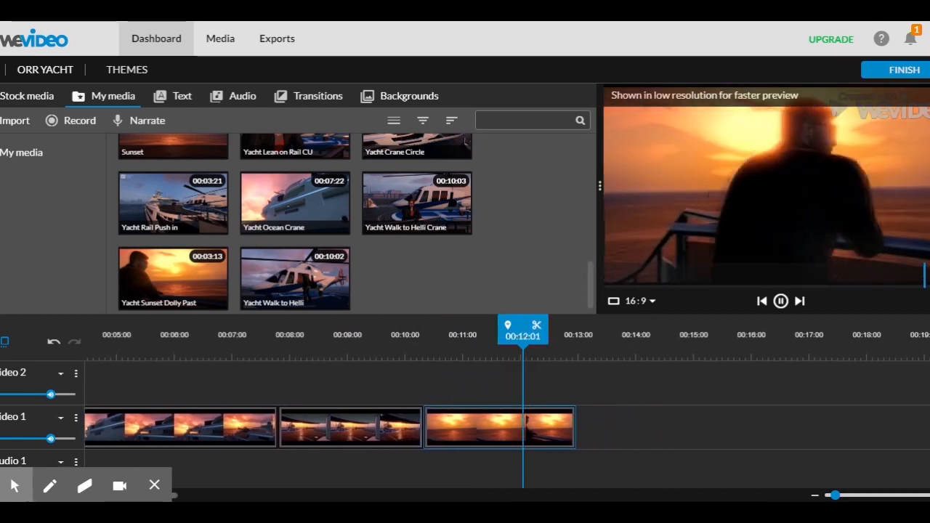
key("space")
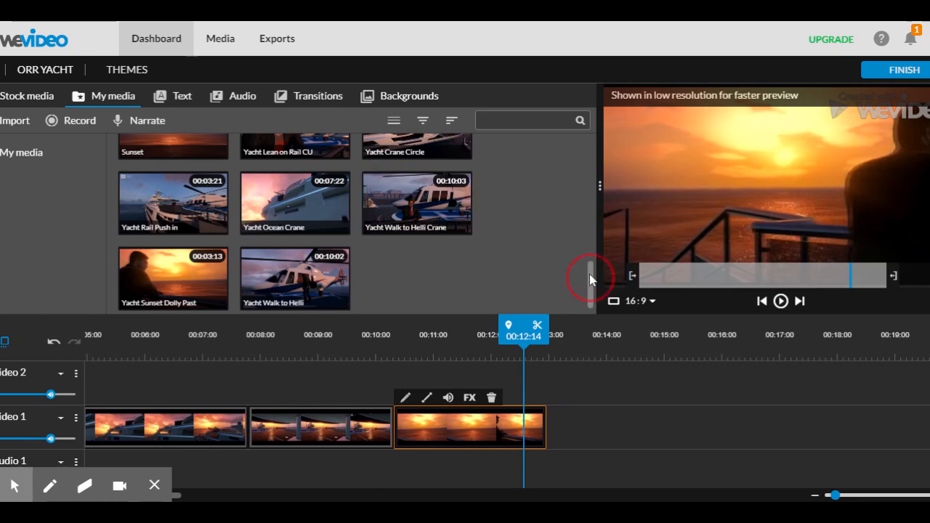
- Preview the opening of the Yacht Rail Push in clip and place the clip after the sunset dolly shot on Video 1
left_click_drag(589, 275, 590, 273)
left_click(166, 225)
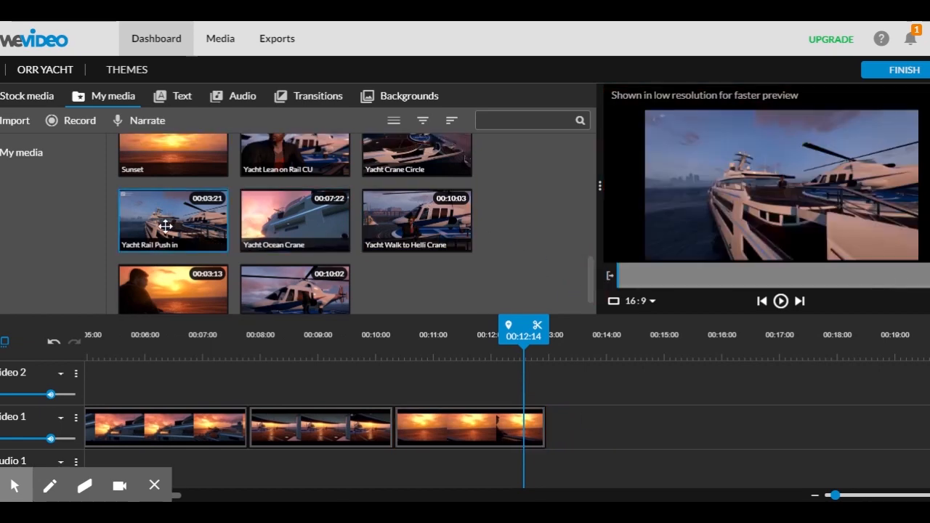
left_click(647, 274)
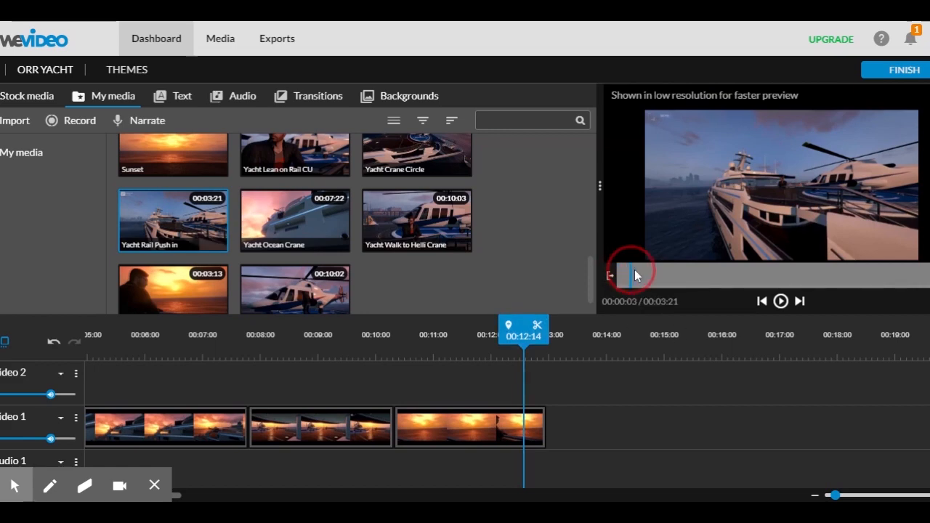
left_click_drag(673, 277, 656, 263)
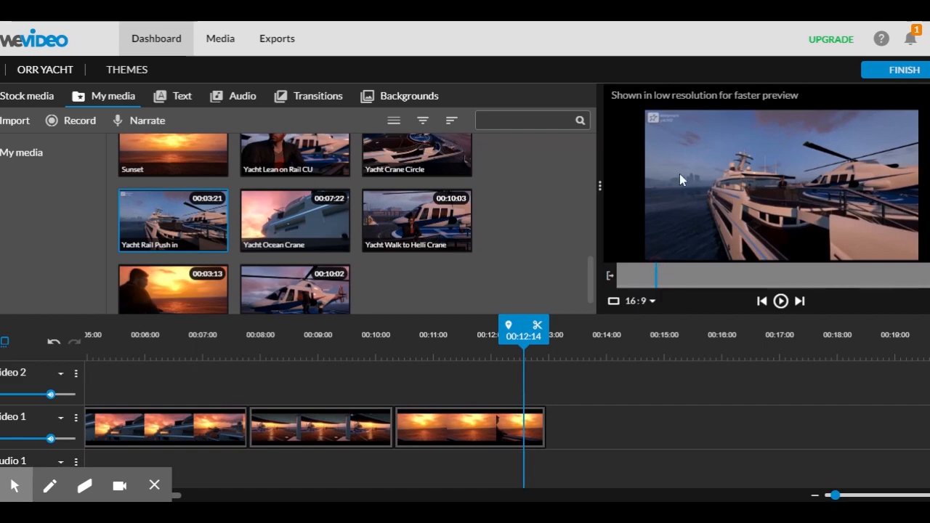
left_click_drag(654, 239, 581, 457)
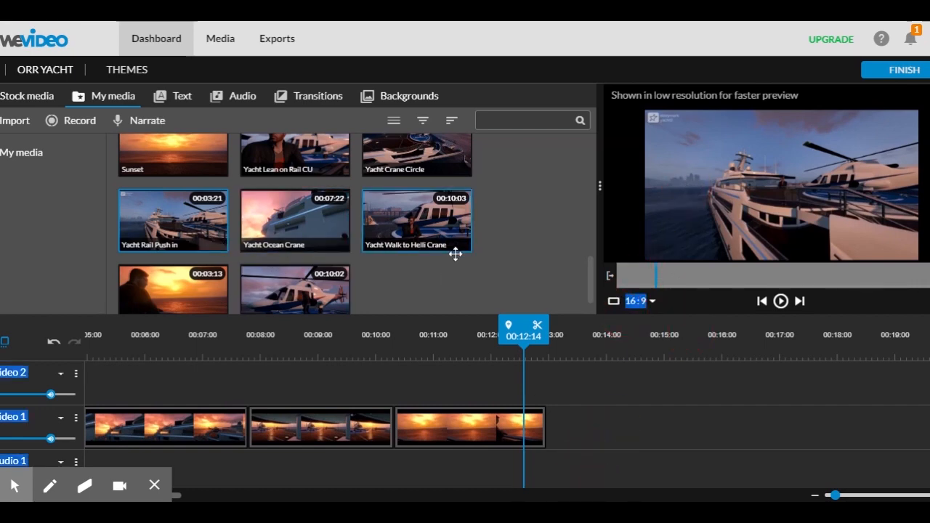
left_click_drag(174, 222, 584, 427)
- Cut away the part of the Yacht Rail Push in clip before 00:14:15 and butt the remainder against the previous clip
left_click(570, 361)
left_click(570, 328)
left_click_drag(570, 329, 644, 339)
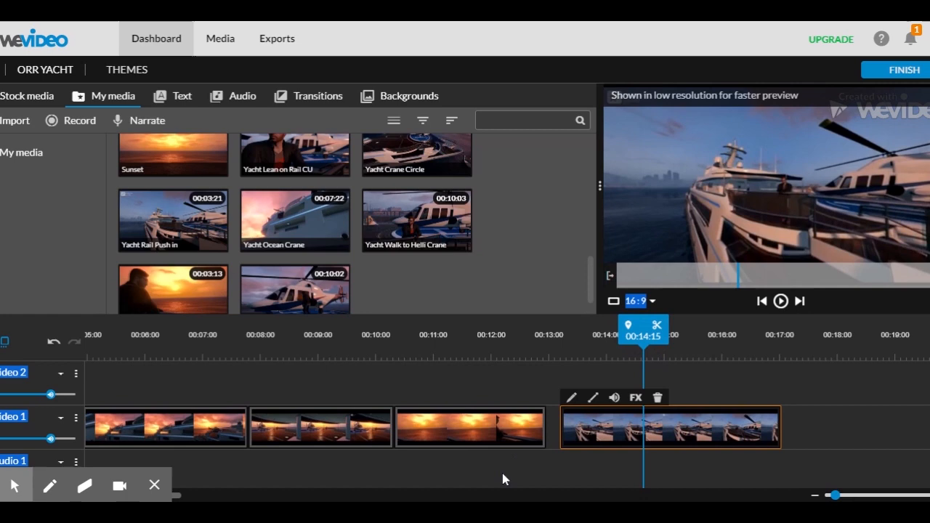
left_click(658, 331)
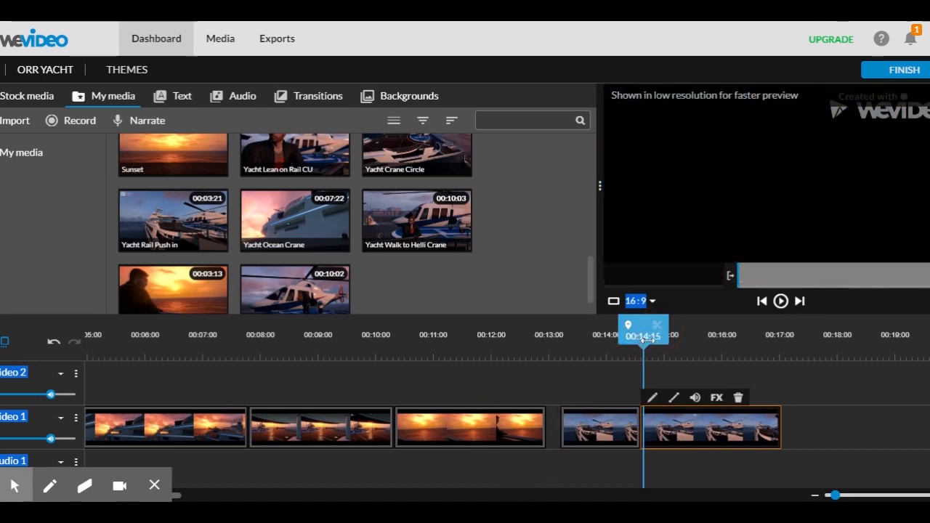
left_click(591, 434)
key("Delete")
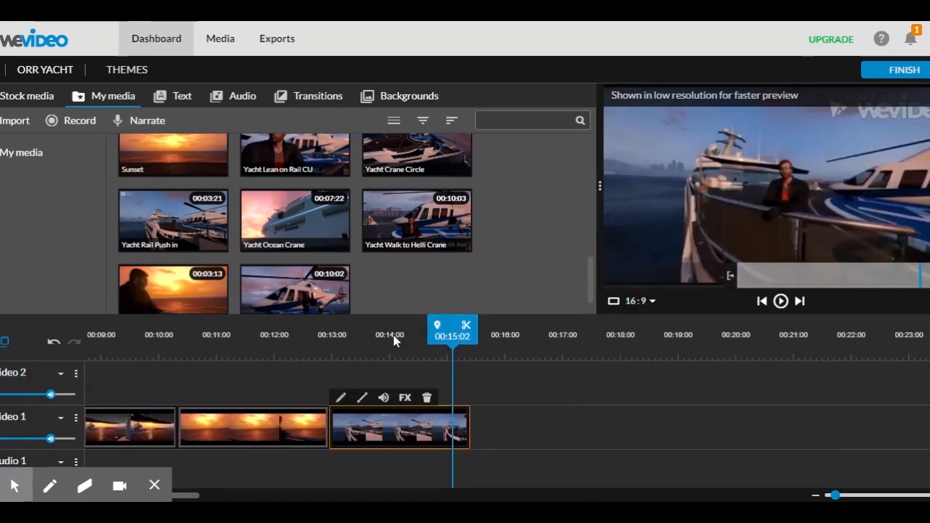
- Restore the trimmed start of the Yacht Lean on Rail CU source clip and scrub through its footage
left_click_drag(382, 343, 442, 353)
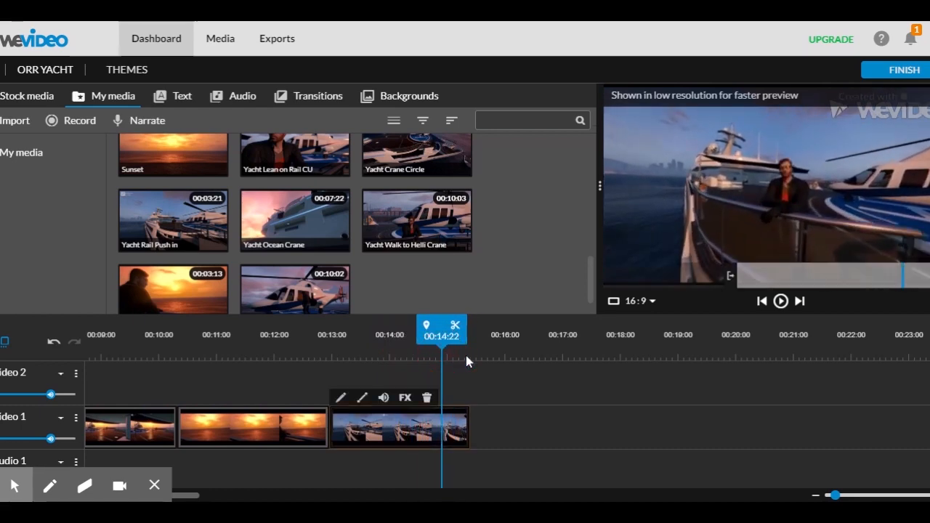
left_click(290, 149)
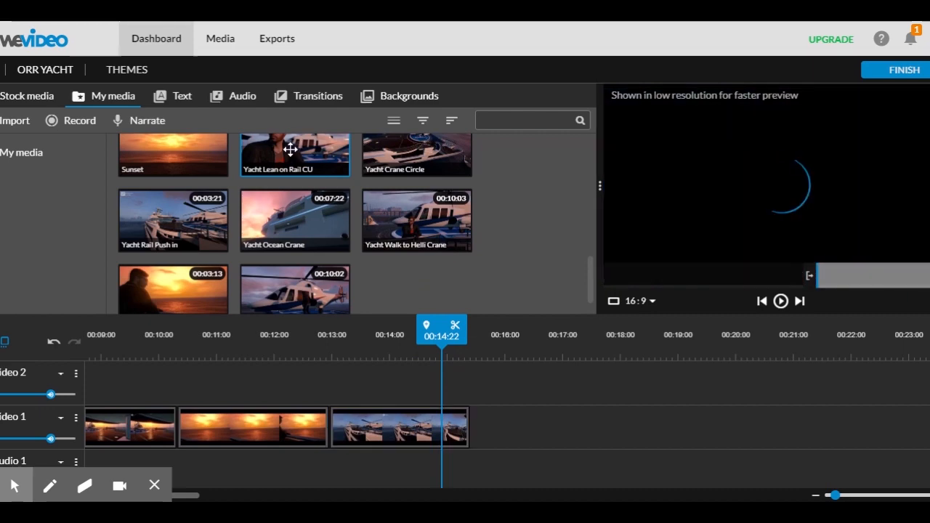
left_click_drag(808, 277, 577, 282)
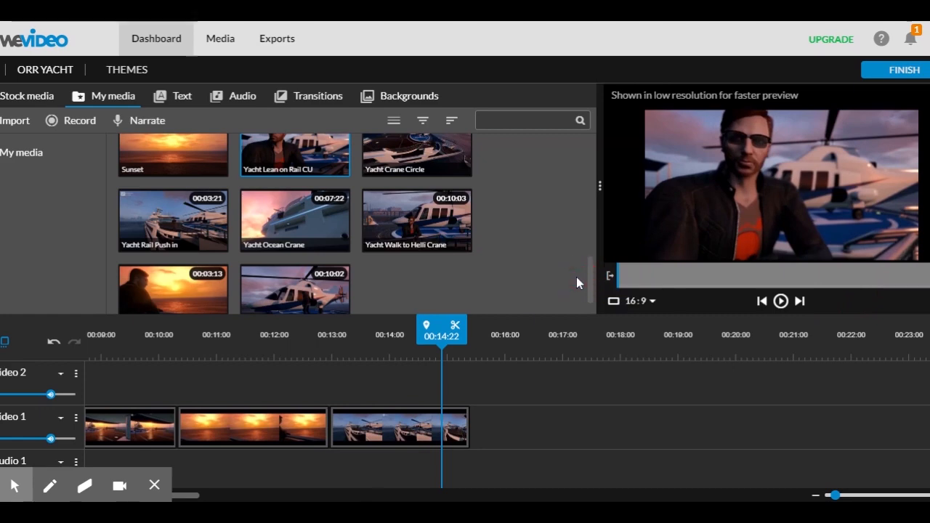
left_click_drag(440, 338, 465, 337)
left_click(283, 155)
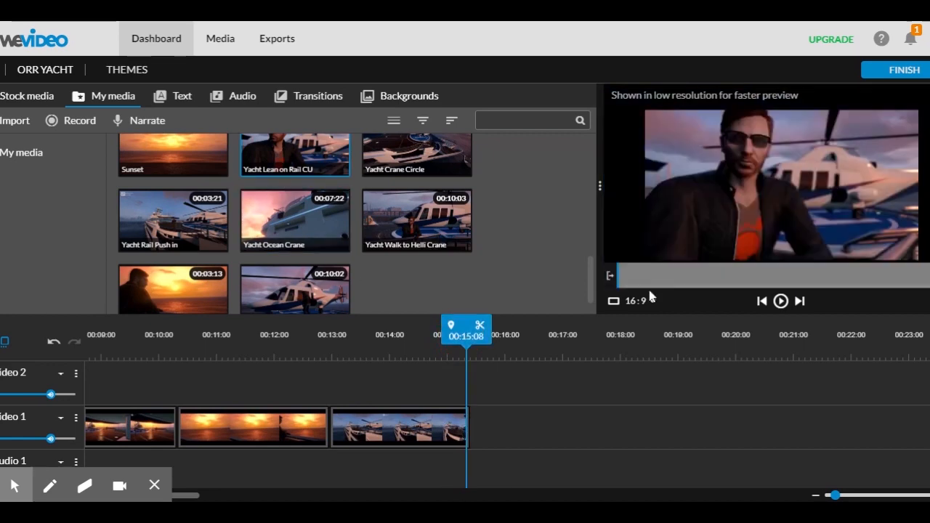
left_click_drag(637, 279, 732, 274)
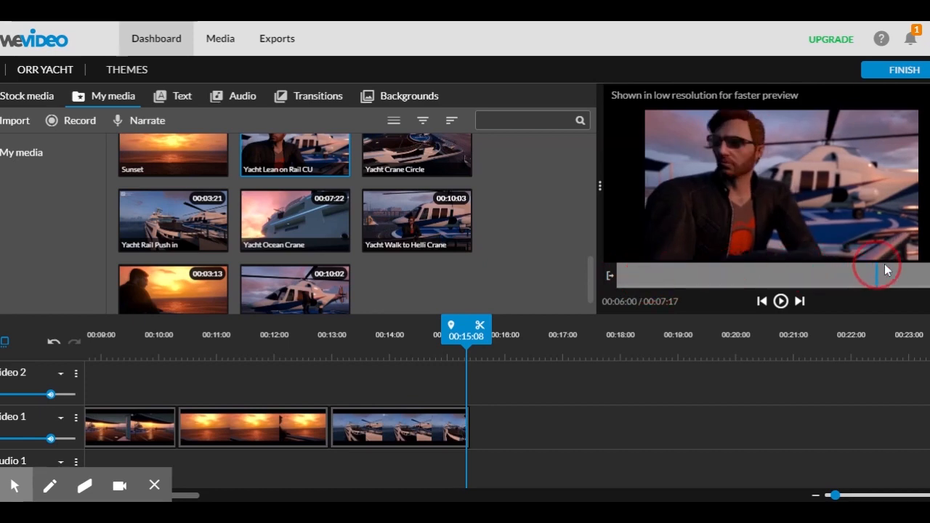
left_click_drag(847, 268, 619, 260)
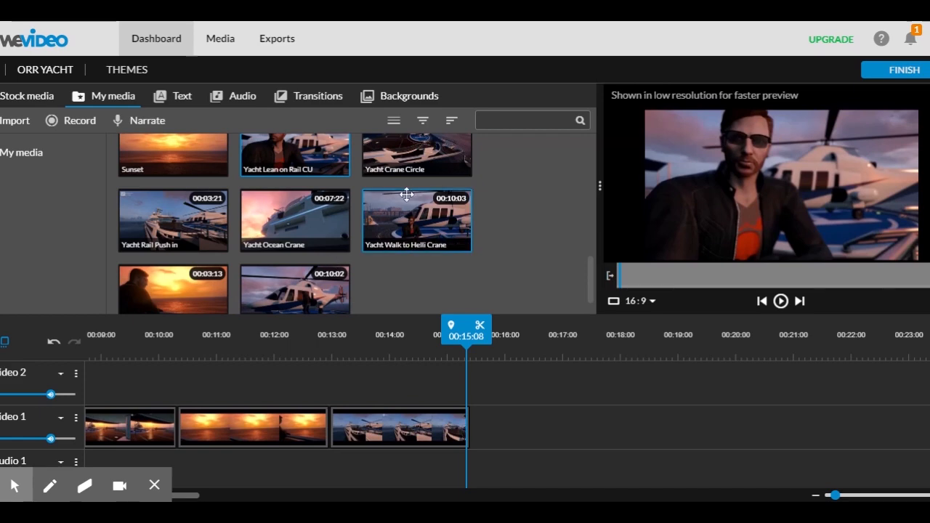
- Preview the Sunset clip and place it directly after the Yacht Rail Push in clip on Video 1
left_click_drag(401, 338, 431, 339)
left_click_drag(591, 284, 590, 271)
left_click(174, 193)
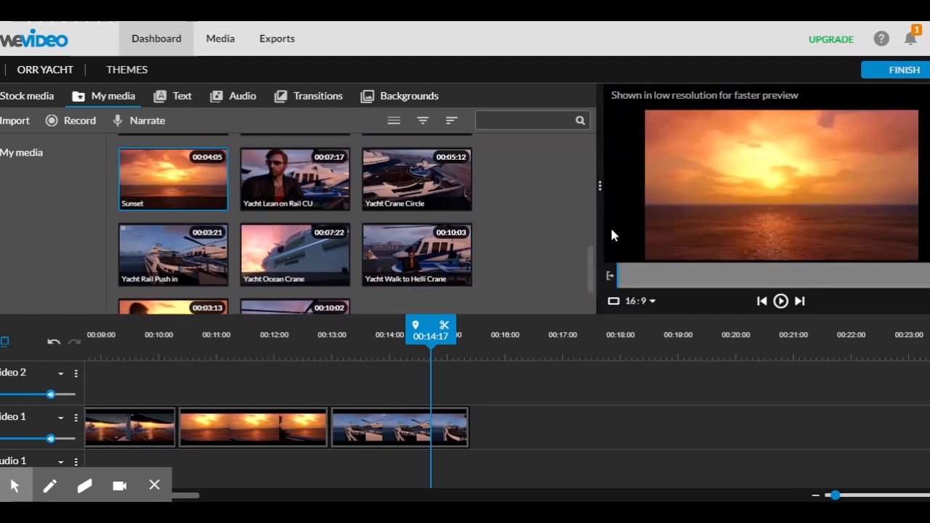
left_click(781, 300)
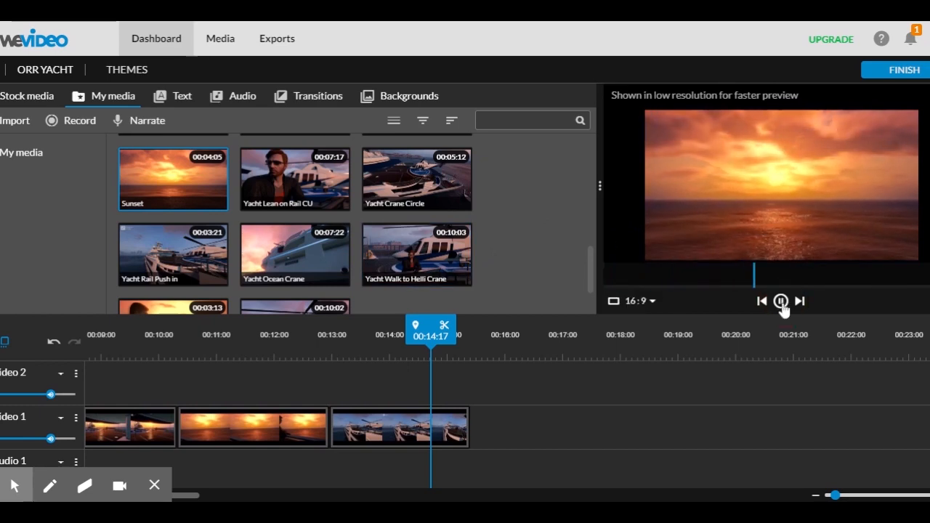
left_click(780, 301)
left_click_drag(172, 187, 487, 414)
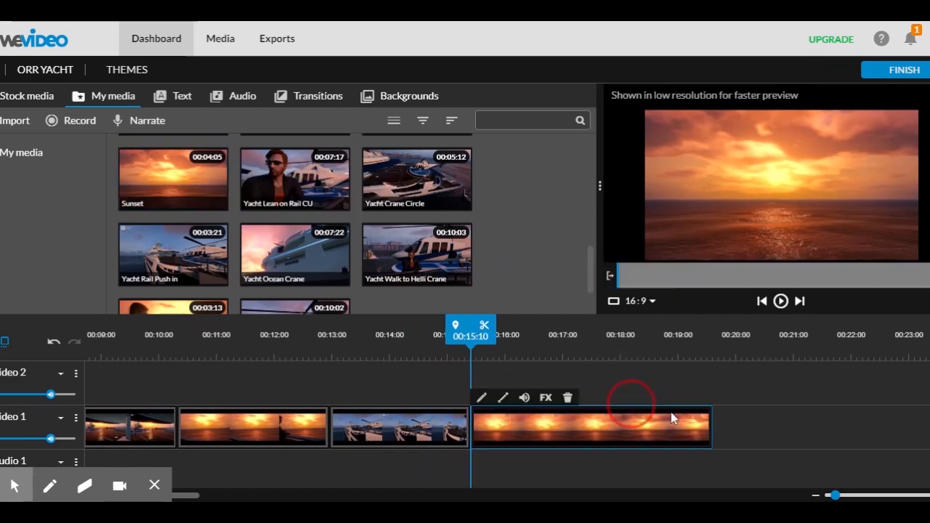
- Shorten the Sunset clip on Video 1 from its end so that it finishes at about 00:16:24
left_click(711, 428)
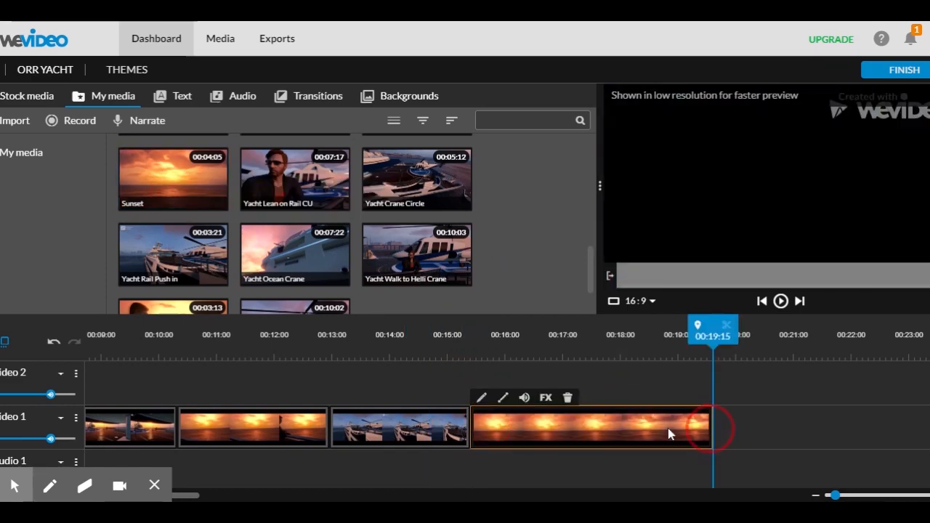
left_click_drag(711, 429, 550, 425)
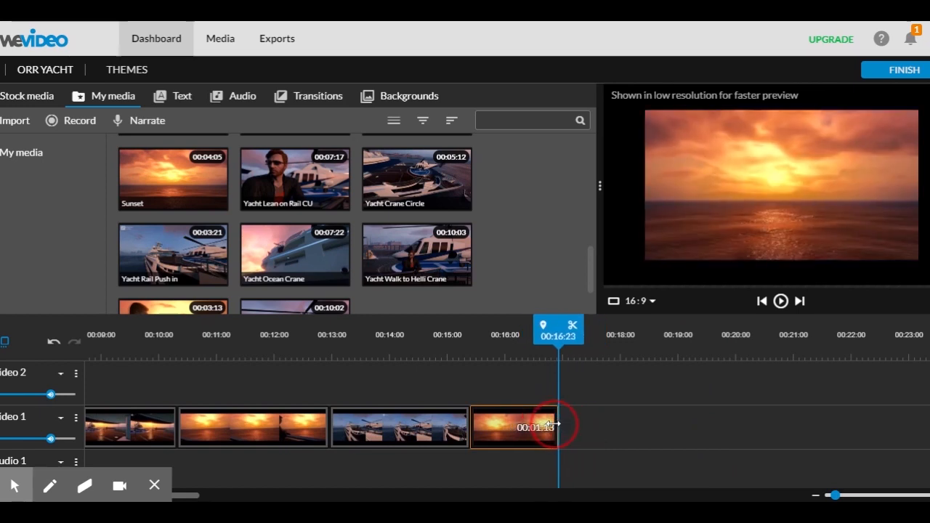
left_click_drag(554, 429, 556, 421)
left_click_drag(554, 342, 534, 342)
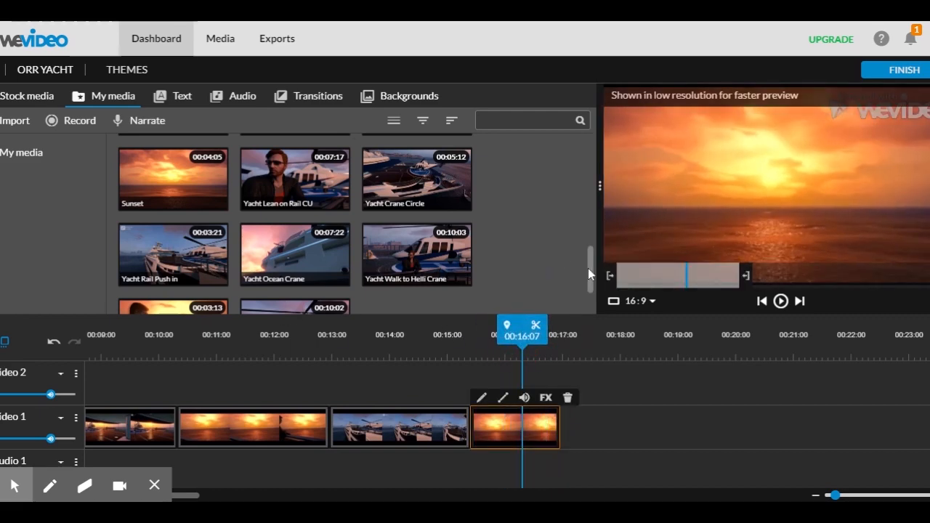
- Place the Yacht Lean on Rail CU clip after the Sunset clip on Video 1 and split it at about 00:19
left_click_drag(293, 186, 579, 415)
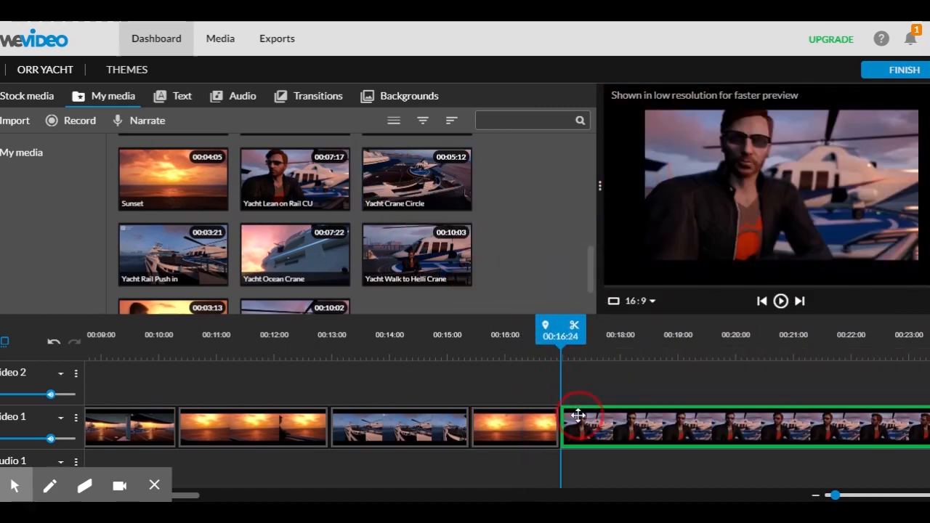
mouse_move(557, 337)
left_mouse_down()
mouse_move(627, 345)
mouse_move(557, 349)
left_mouse_up()
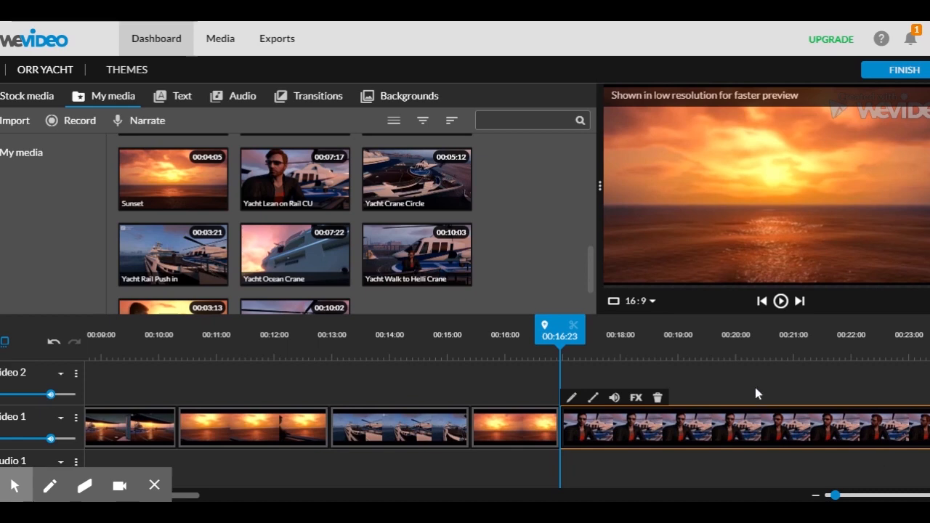
left_click_drag(762, 349, 688, 363)
mouse_move(718, 393)
left_click(700, 327)
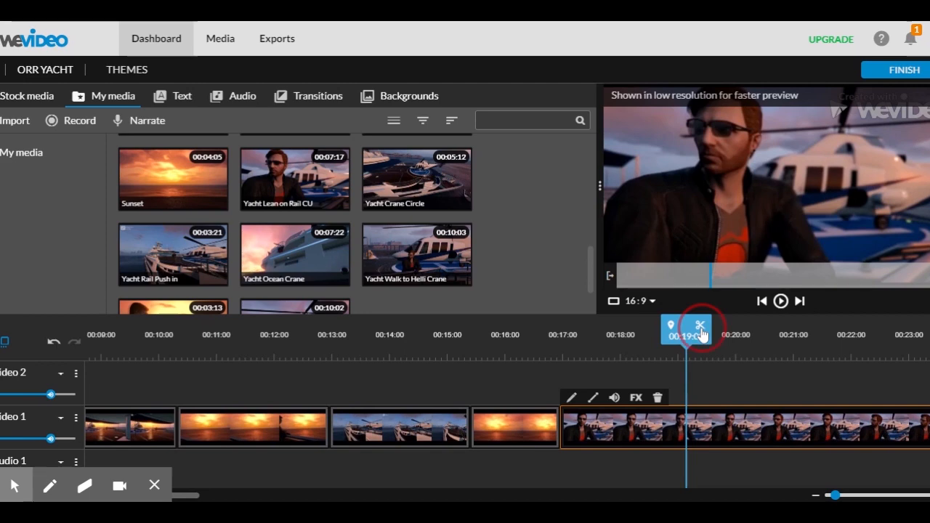
- Delete the first piece of the split Yacht Lean on Rail CU clip and move the remainder against the Sunset clip
left_click(611, 431)
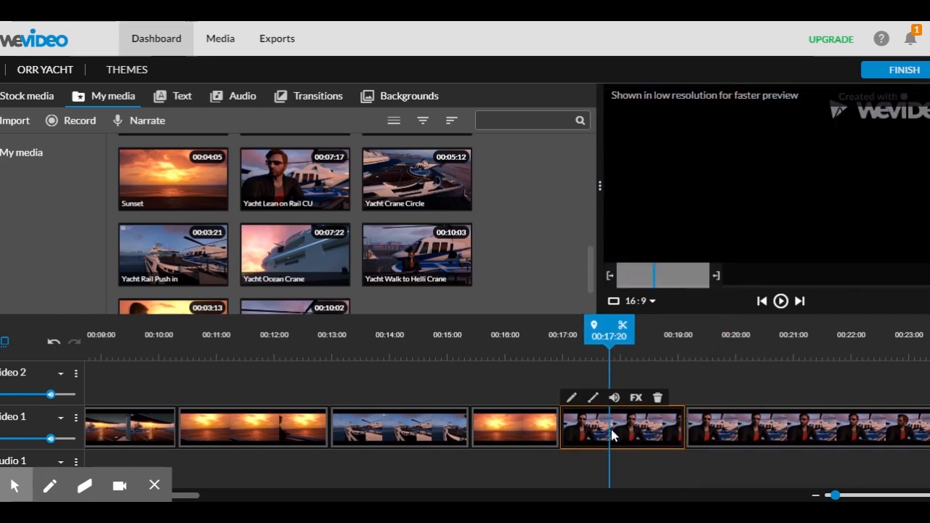
key("Delete")
left_click_drag(685, 431, 590, 431)
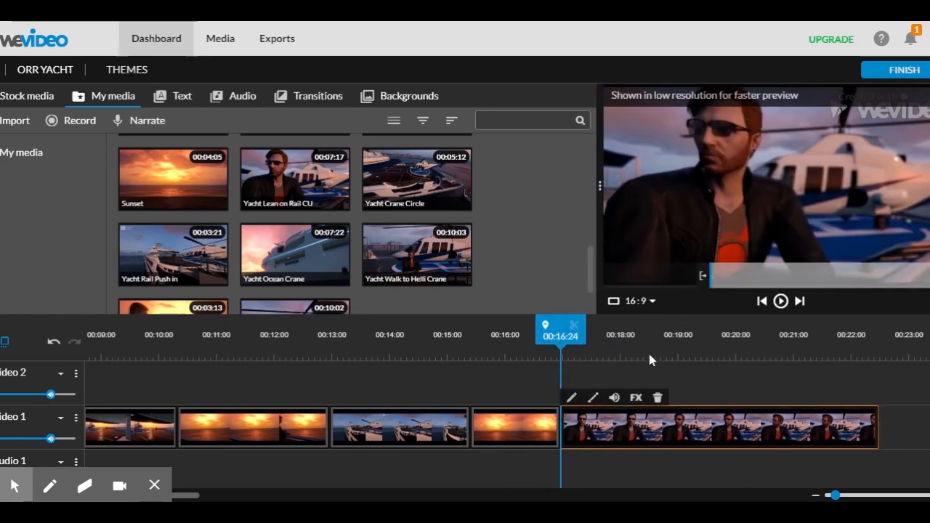
left_click_drag(681, 335, 862, 355)
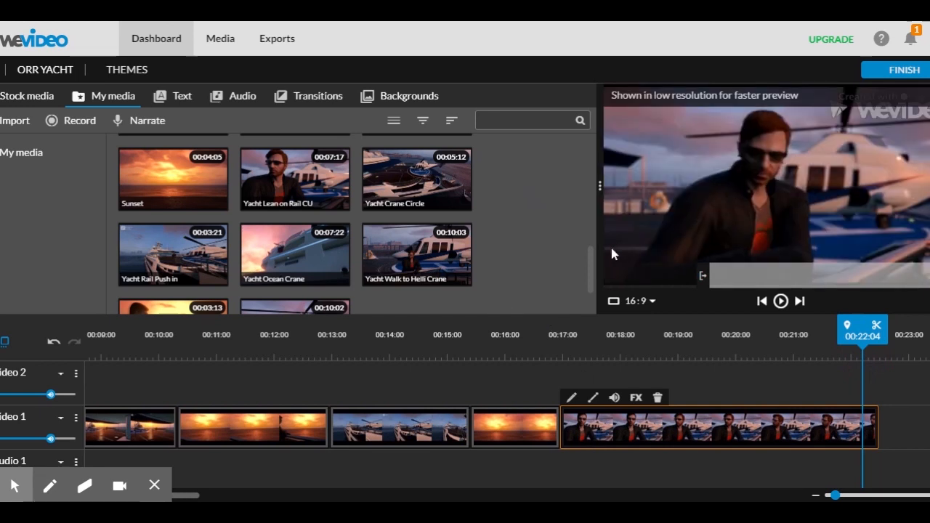
- Preview the Yacht Walk to Helli Crane clip, scanning its second half, and check the timeline frame at 00:22:09 for comparison
left_click_drag(593, 254, 592, 274)
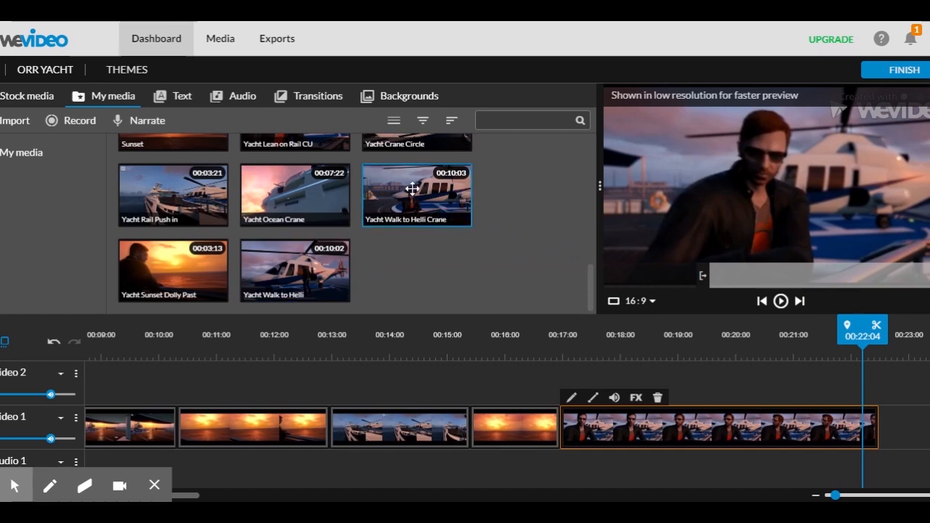
left_click(412, 201)
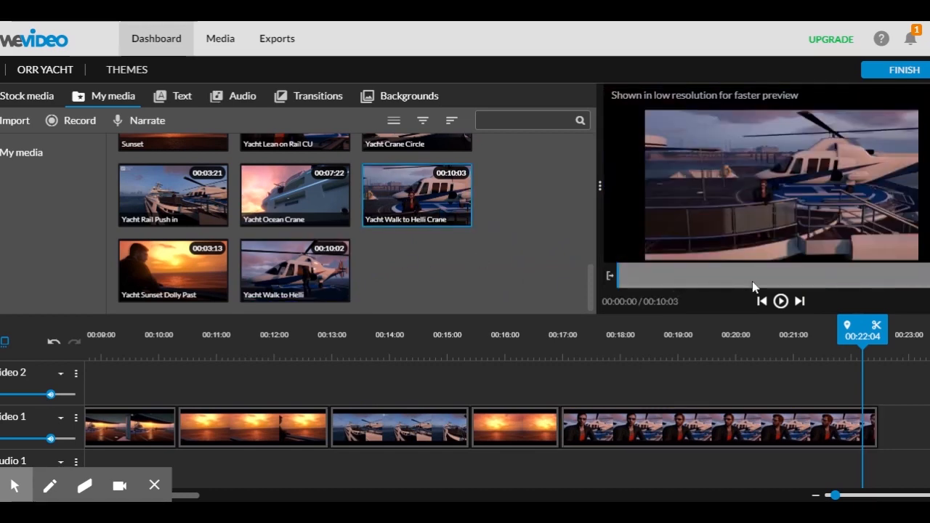
left_click(780, 301)
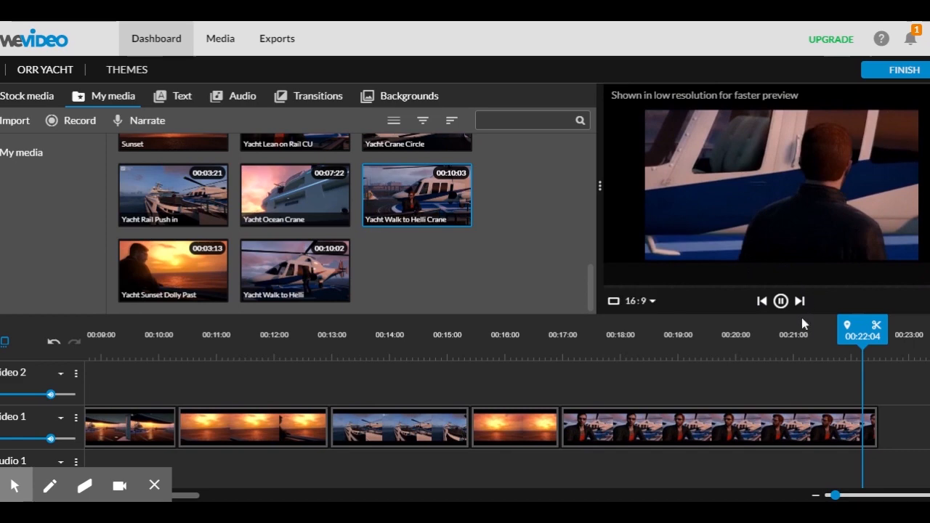
left_click(781, 301)
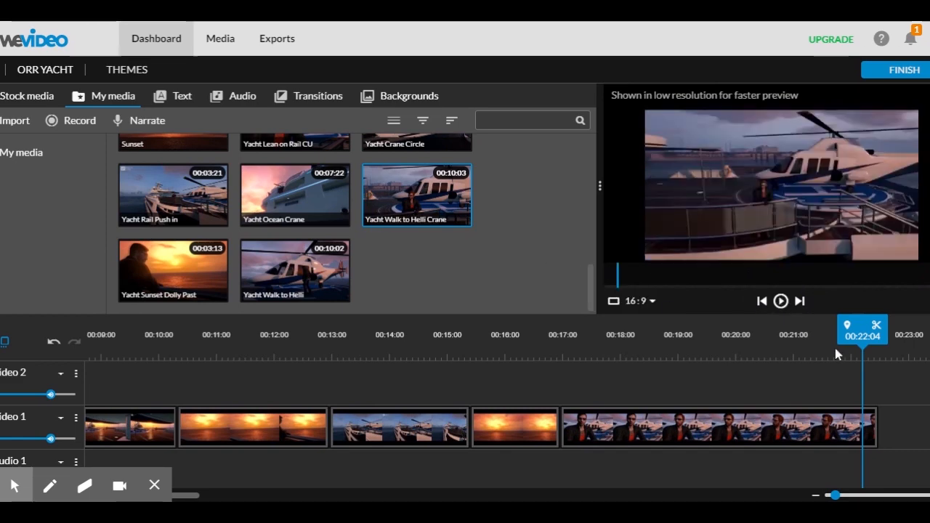
left_click(794, 279)
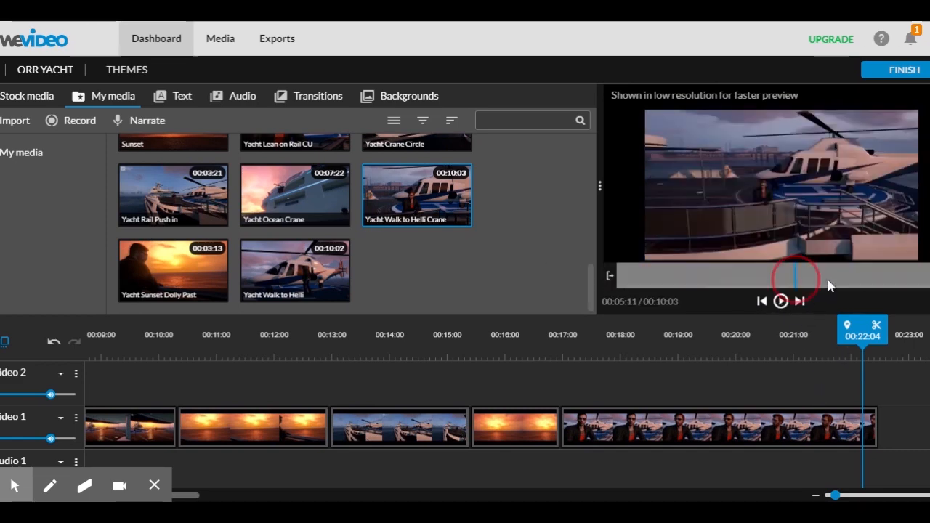
left_click(826, 280)
left_click(858, 281)
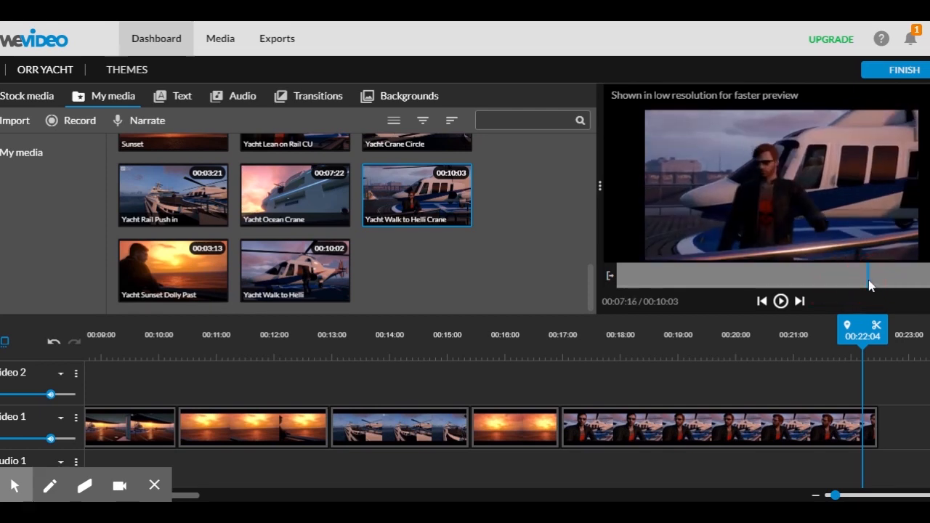
left_click(856, 330)
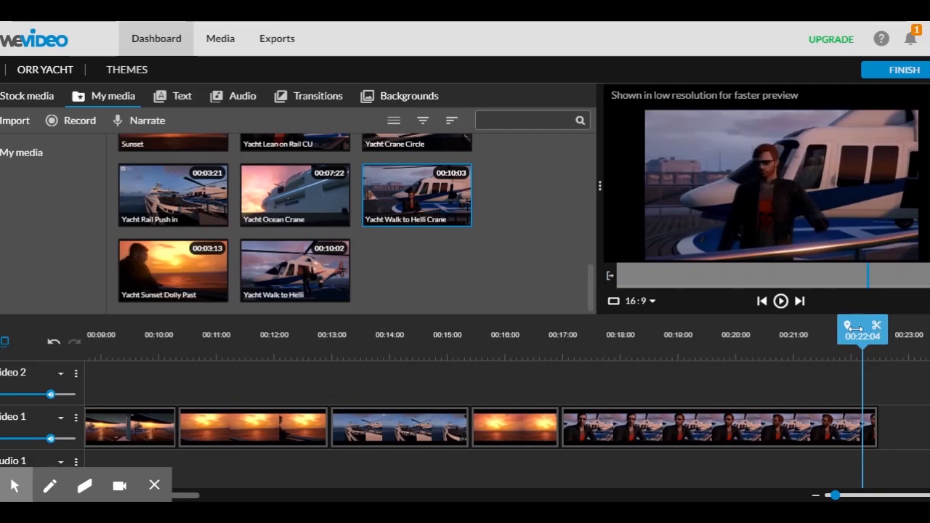
left_click_drag(863, 333, 875, 335)
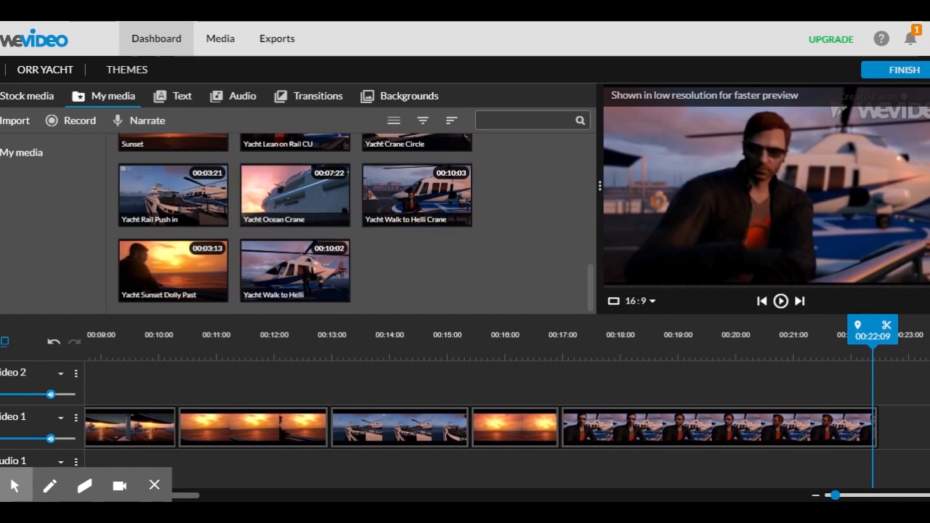
- Trim about 1 second off the start of the Yacht Walk to Helli clip and place it directly after Yacht Lean on Rail CU on Video 1
left_click_drag(588, 285, 597, 209)
left_click(273, 277)
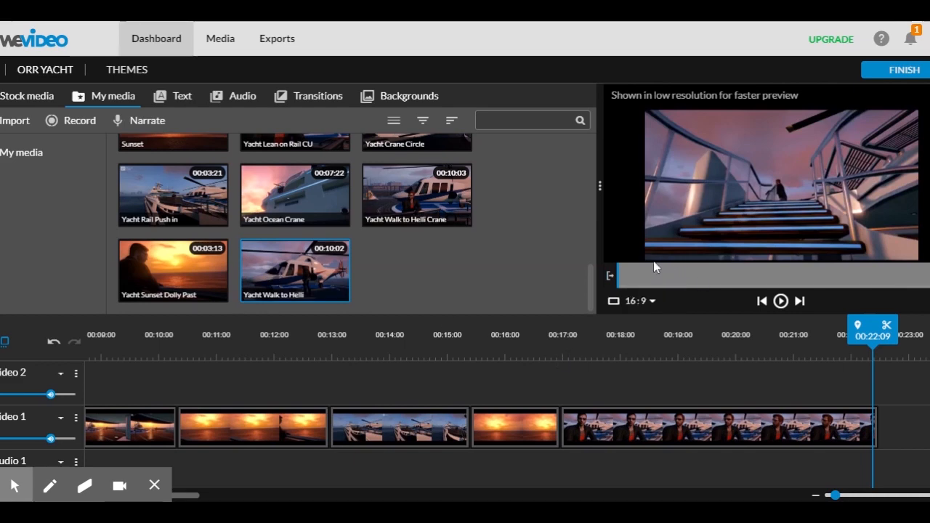
mouse_move(634, 276)
left_mouse_down()
mouse_move(672, 278)
mouse_move(634, 280)
left_mouse_up()
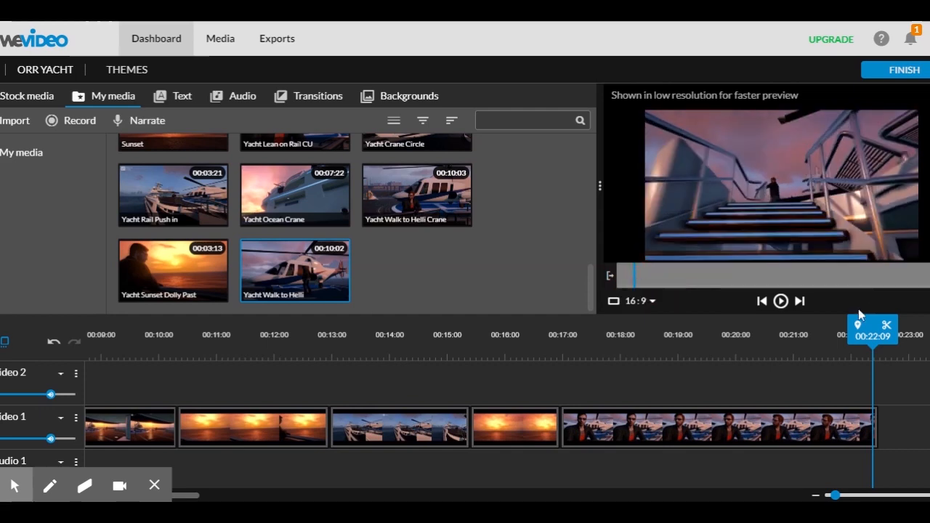
left_click_drag(868, 333, 870, 335)
left_click(302, 271)
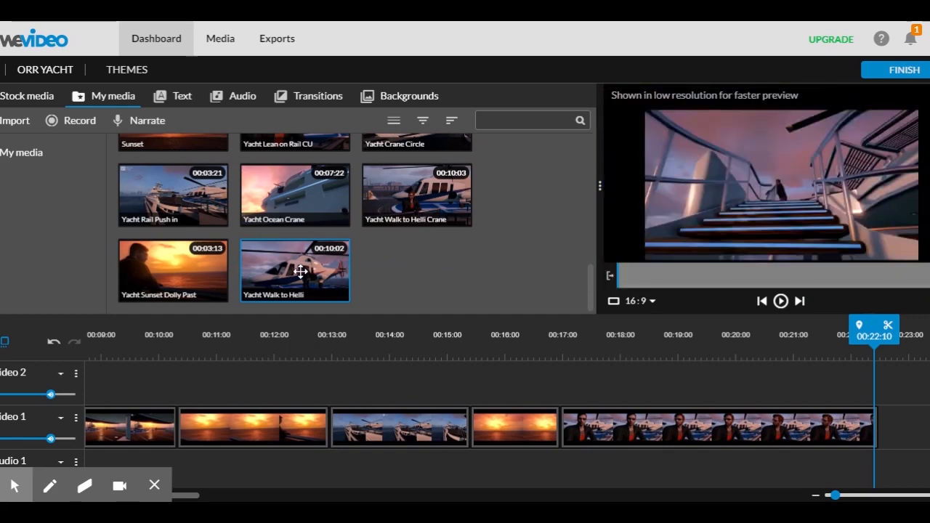
mouse_move(617, 286)
left_mouse_down()
mouse_move(654, 280)
mouse_move(616, 276)
mouse_move(645, 276)
left_mouse_up()
left_click_drag(276, 279, 909, 420)
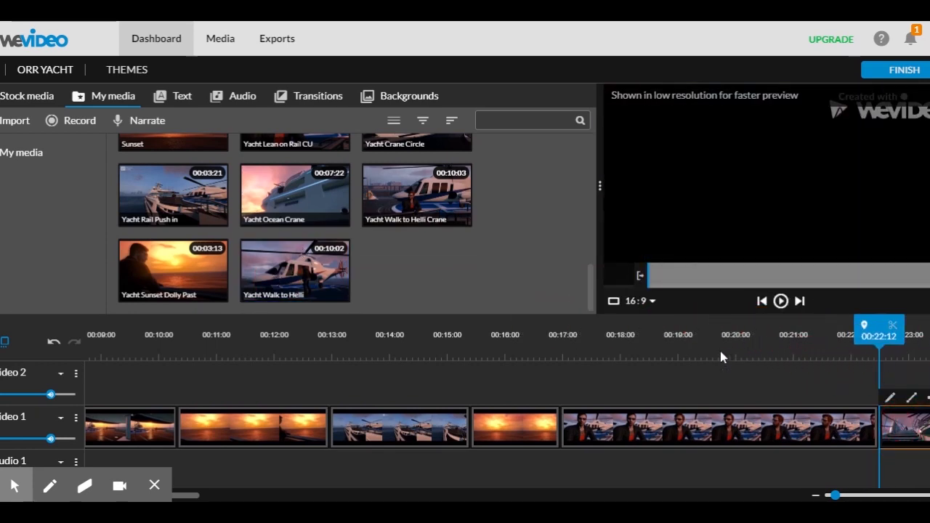
- Play the timeline from within the Yacht Lean on Rail CU clip and pause it at about 00:27:01
left_click(720, 353)
key("space")
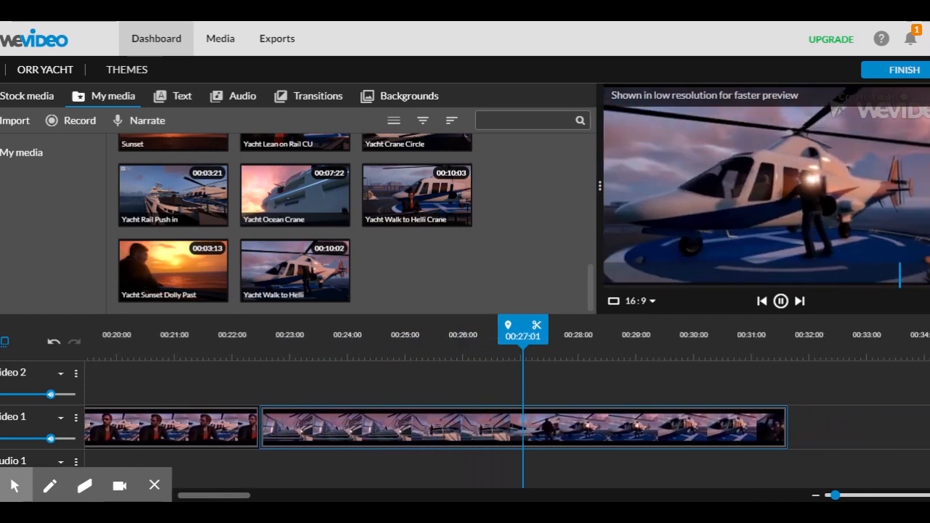
key("space")
left_click_drag(518, 316, 523, 338)
- Preview the Helli Cockpit Window Dolly clip and trim its start so that a little over 3 seconds remain
left_click_drag(591, 295, 585, 193)
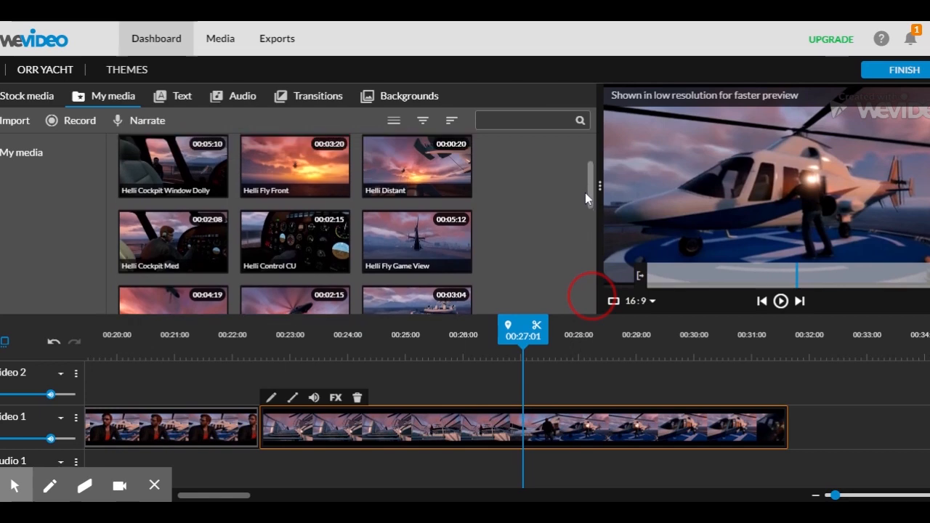
left_click(175, 182)
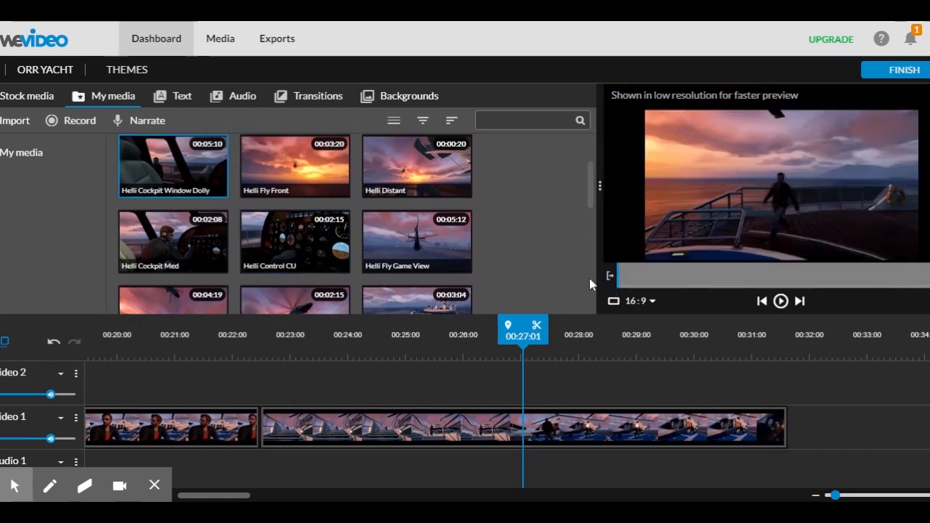
left_click(788, 302)
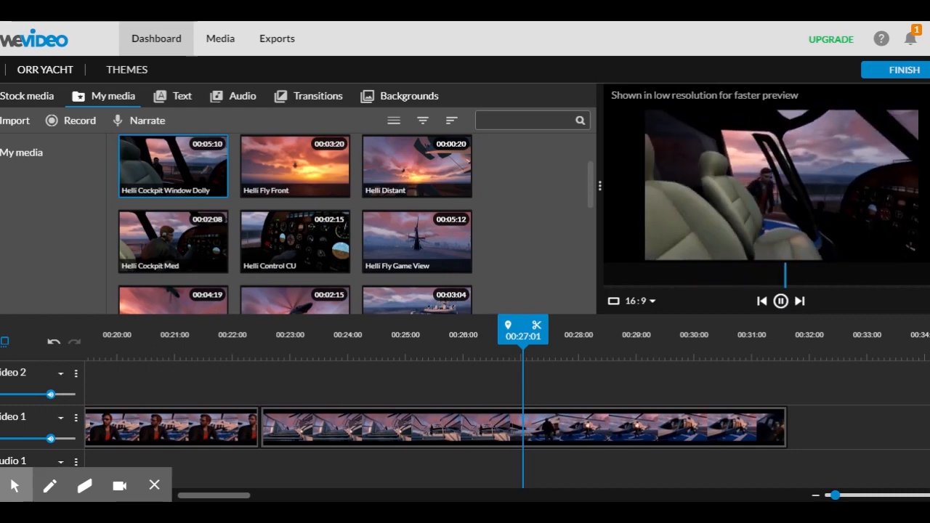
left_click(710, 275)
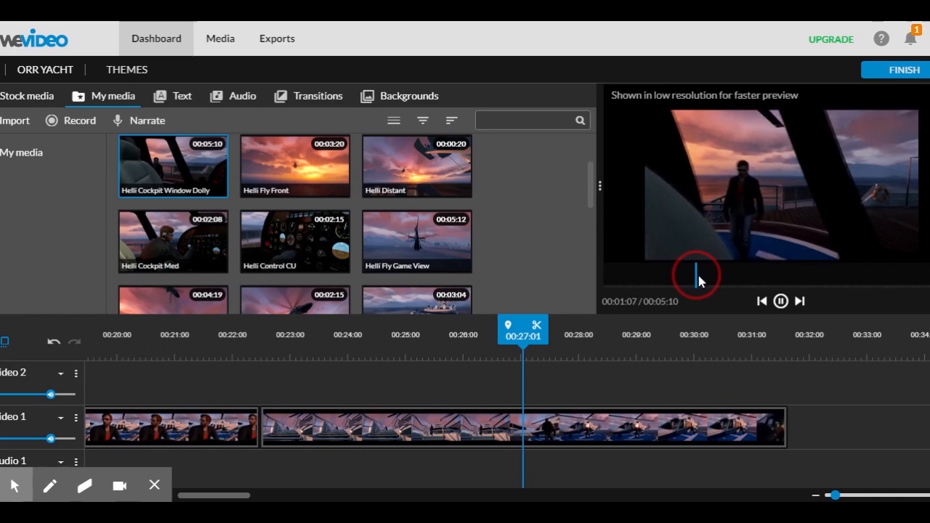
left_click(706, 274)
left_click_drag(709, 276, 715, 275)
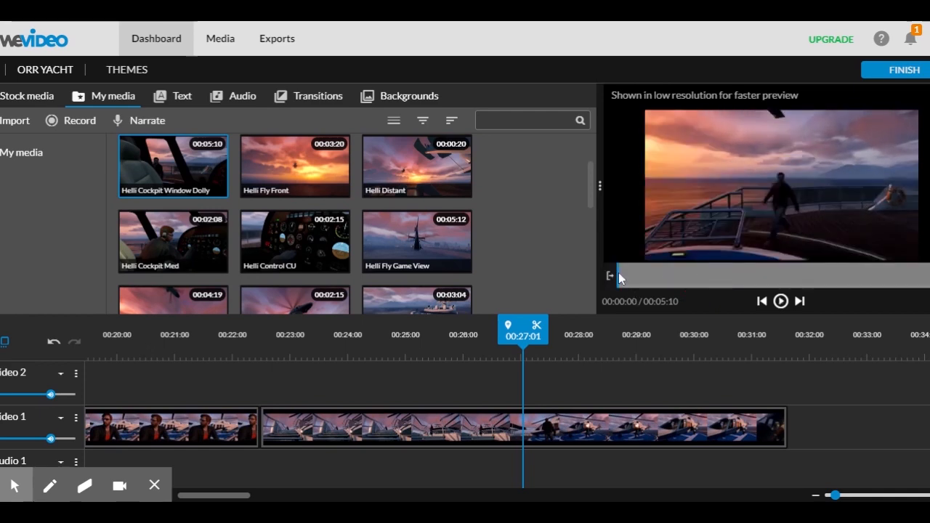
left_click_drag(613, 272, 764, 268)
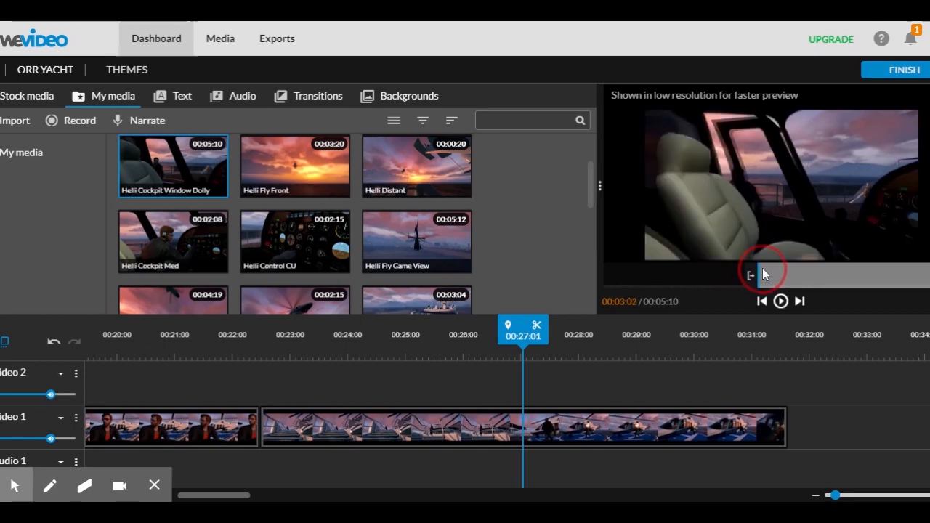
left_click_drag(758, 268, 755, 268)
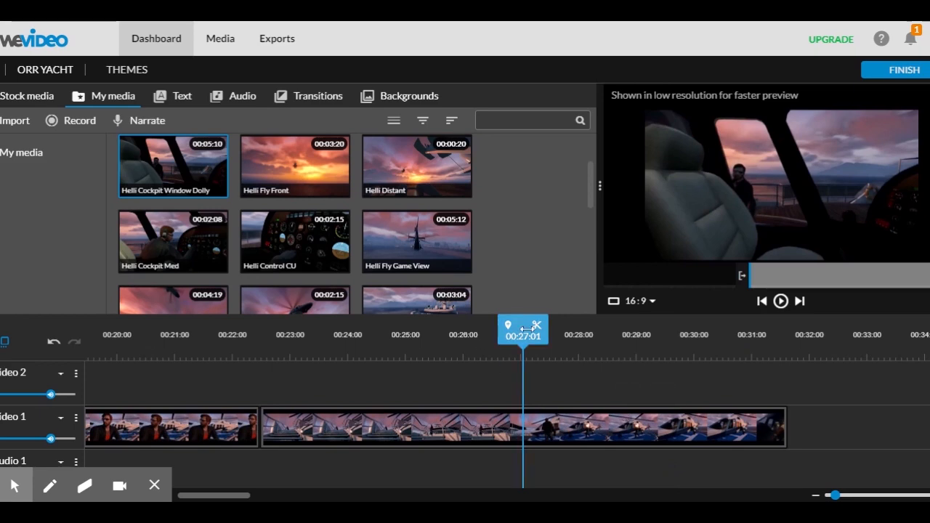
- Split the Yacht Walk to Helli clip on Video 1 at 00:27:03 and delete the piece after the cut
left_click_drag(524, 327, 529, 330)
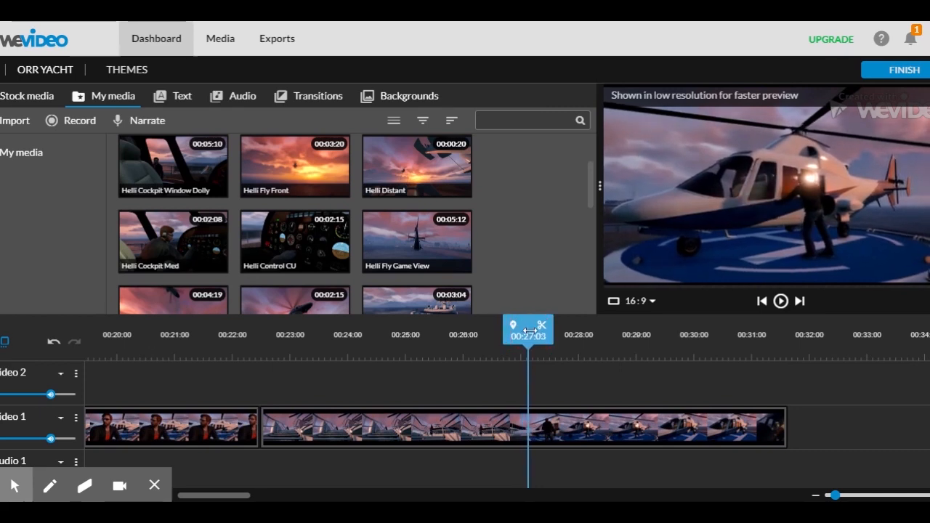
left_click(542, 329)
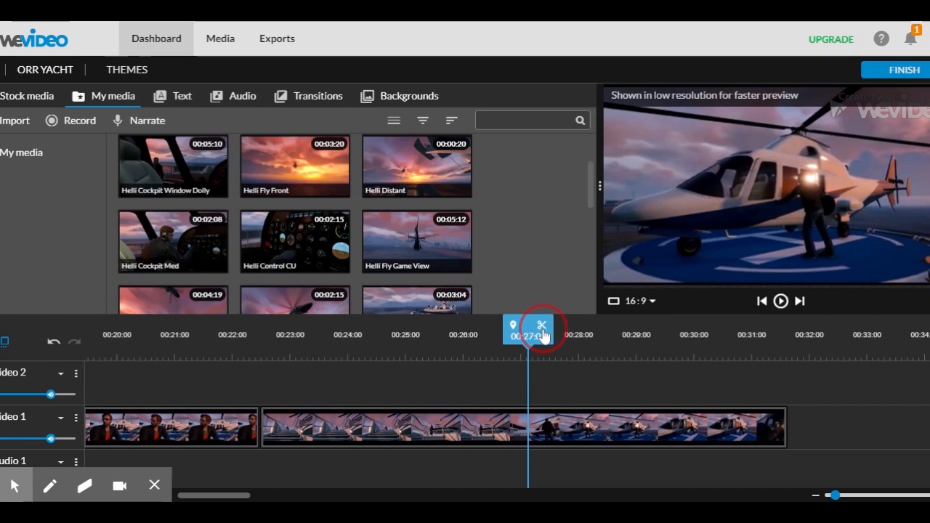
key("Delete")
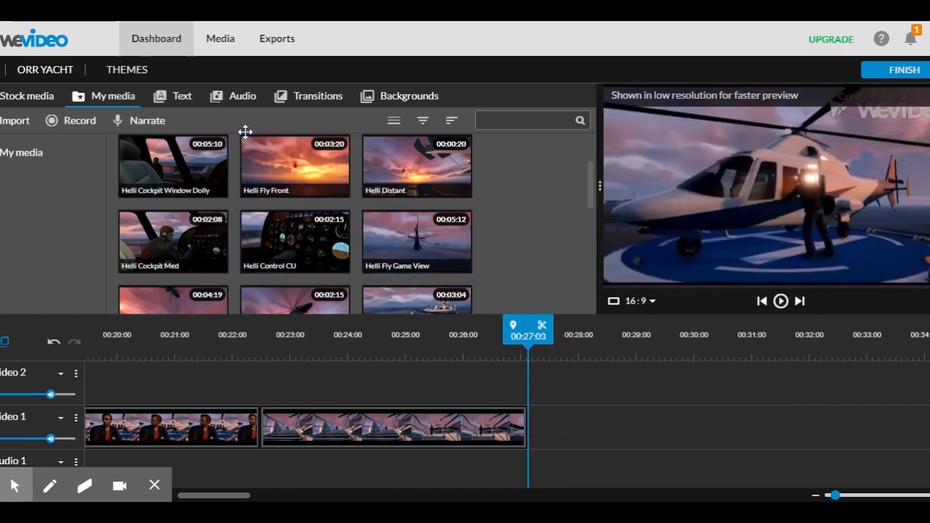
- Place the trimmed Helli Cockpit Window Dolly clip on Video 1 at 00:27:03 and play the sequence from near its beginning
left_click_drag(154, 159, 553, 414)
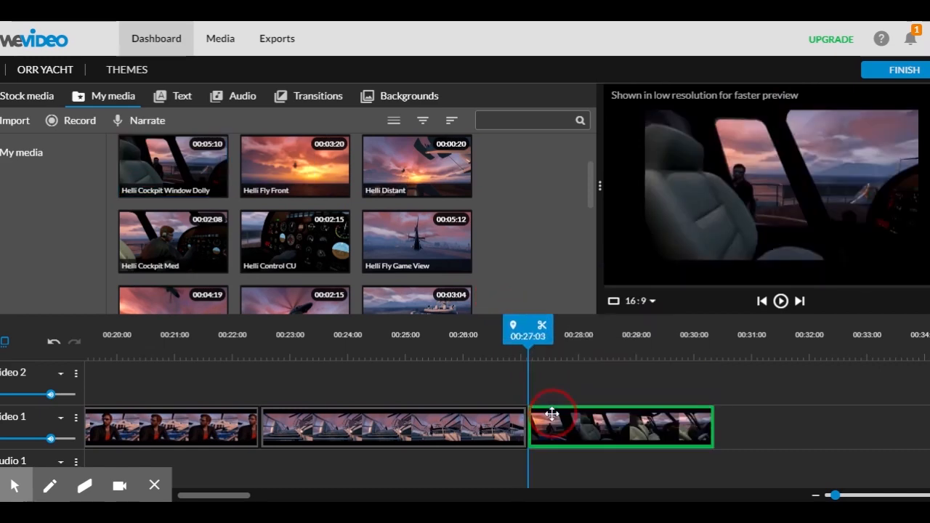
left_click(162, 351)
key("space")
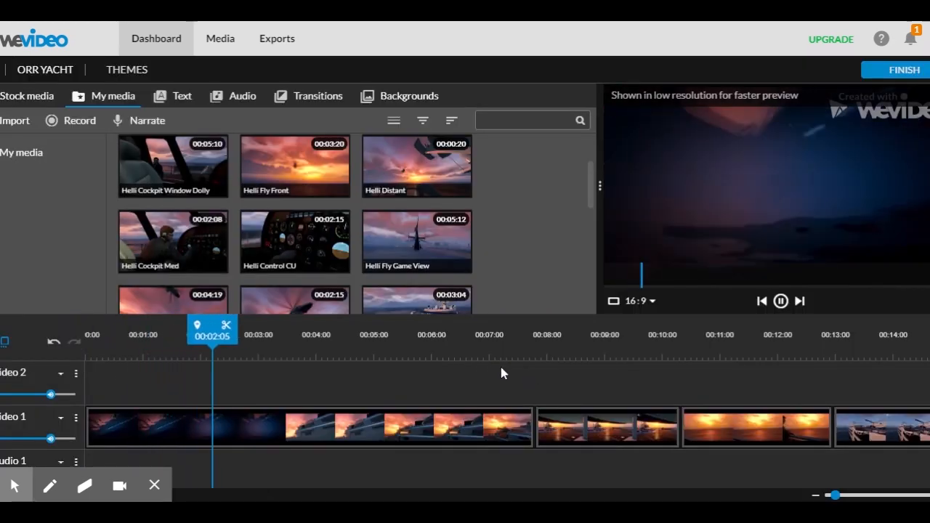
key("space")
- Place the Helli Control CU clip after Helli Cockpit Window Dolly on Video 1 and play back the join between them
left_click_drag(836, 494, 825, 494)
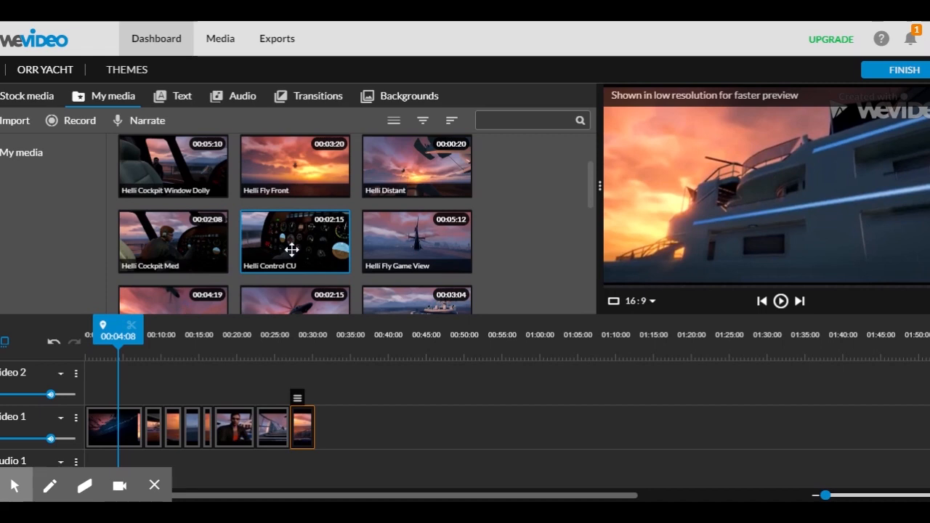
left_click_drag(307, 346, 311, 348)
left_click_drag(296, 252, 335, 427)
left_click(295, 351)
key("space")
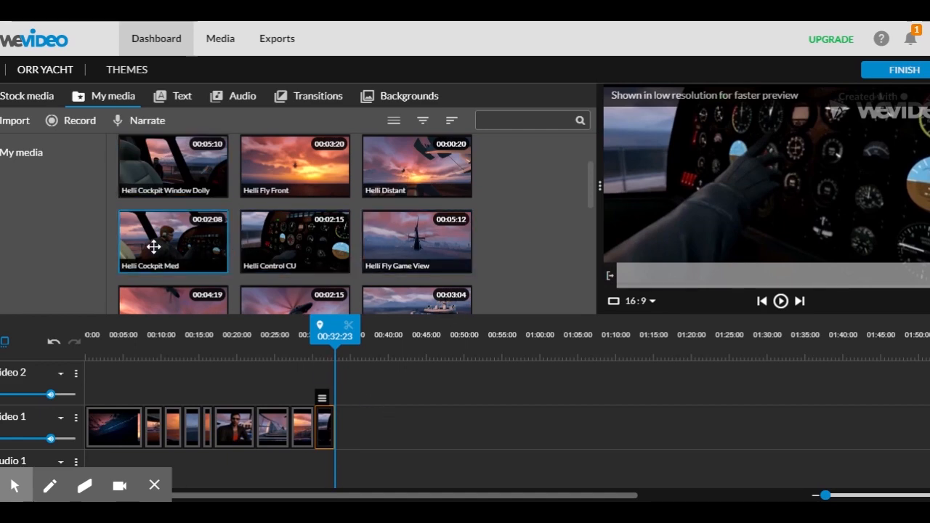
- Preview the Helli Cockpit Med clip, place it after Helli Control CU on Video 1 and play back from about 00:28
left_click(153, 248)
mouse_move(630, 282)
left_mouse_down()
mouse_move(676, 270)
mouse_move(905, 283)
mouse_move(603, 274)
left_mouse_up()
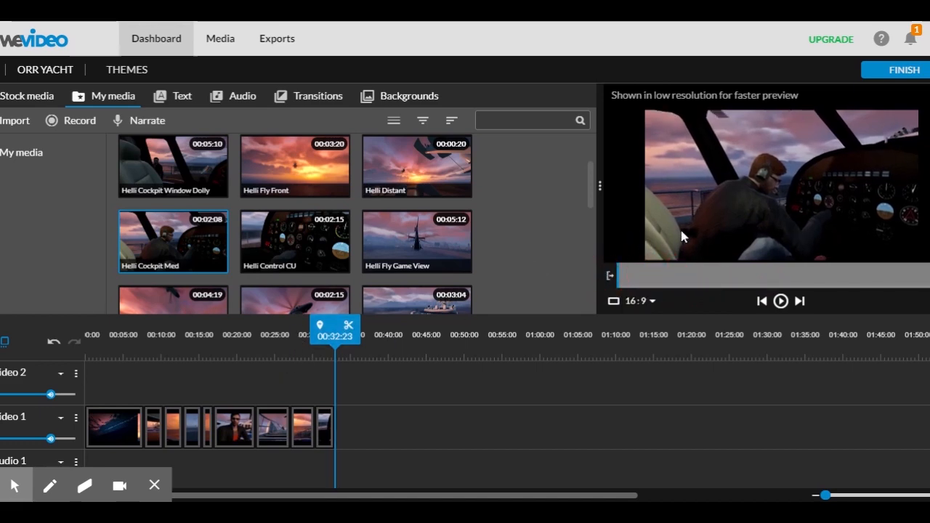
left_click_drag(179, 243, 350, 428)
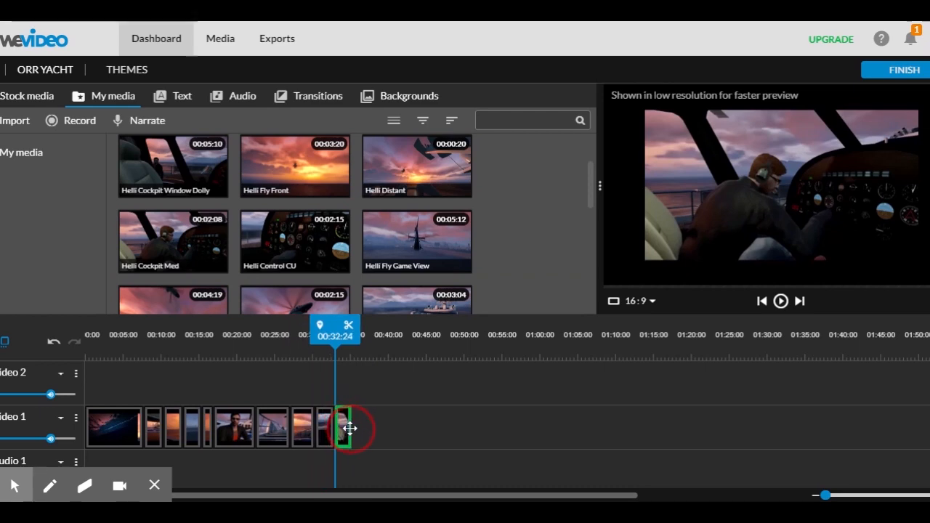
left_click(301, 349)
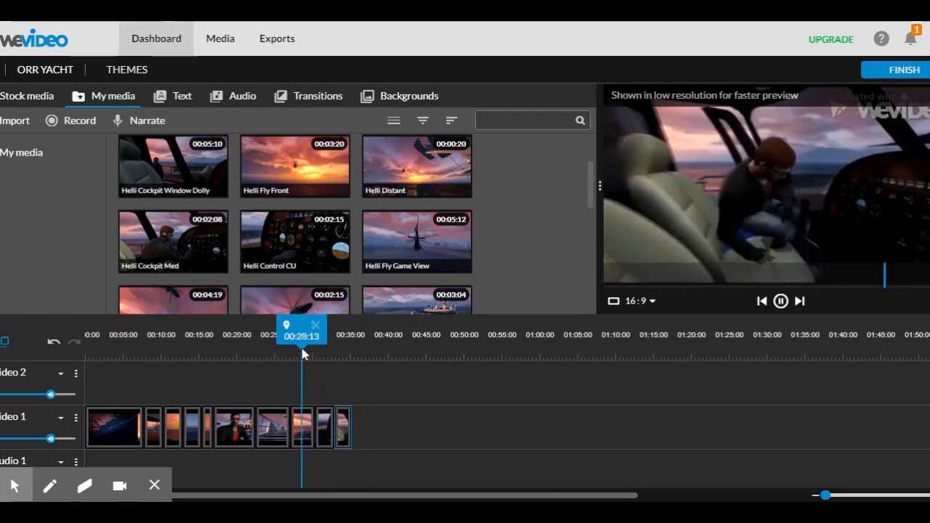
key("space")
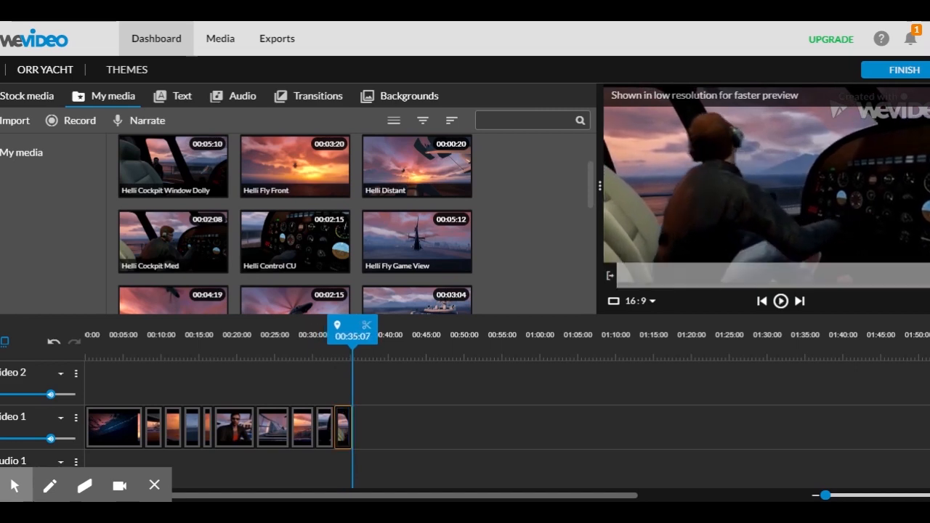
- Trim the end of the Helli Liftoff back clip, place it on Video 1 at 00:35:07 and play back from about 00:31
left_click_drag(593, 181, 586, 208)
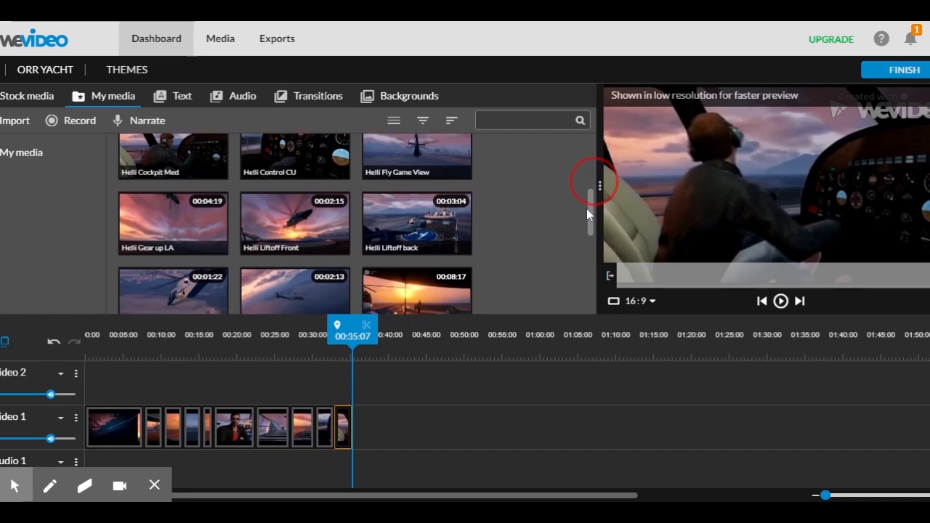
left_click(404, 223)
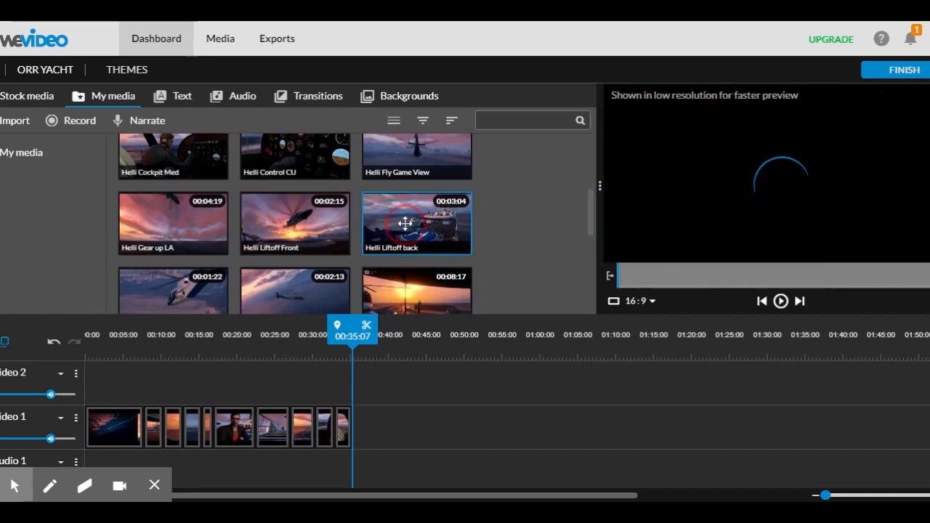
left_click_drag(626, 275, 815, 275)
left_click_drag(929, 275, 859, 273)
left_click_drag(385, 222, 371, 437)
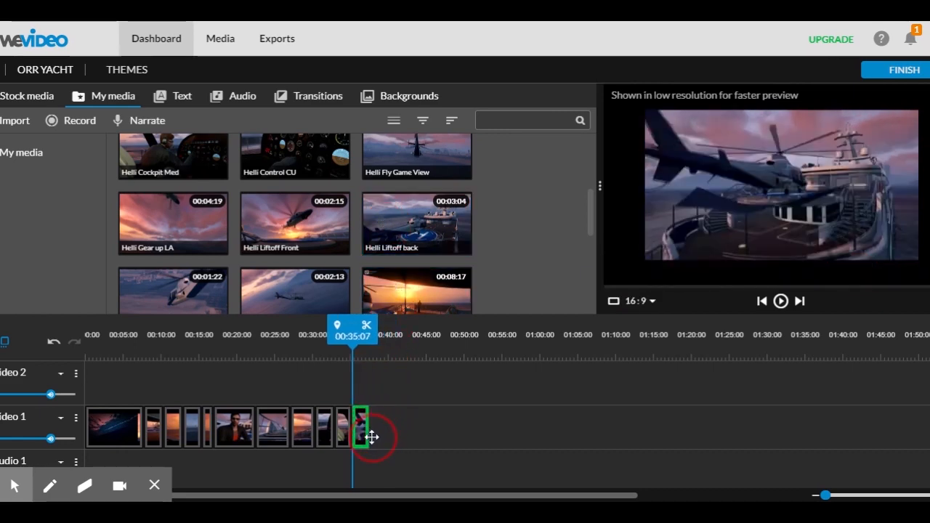
left_click(322, 349)
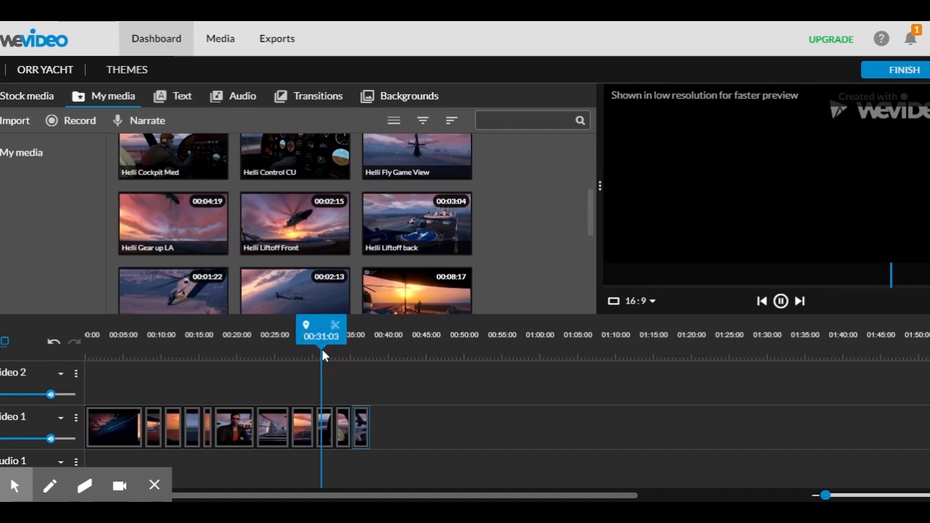
- Stop playback at the end of the last clip and return the playhead to near the sequence's beginning
key("space")
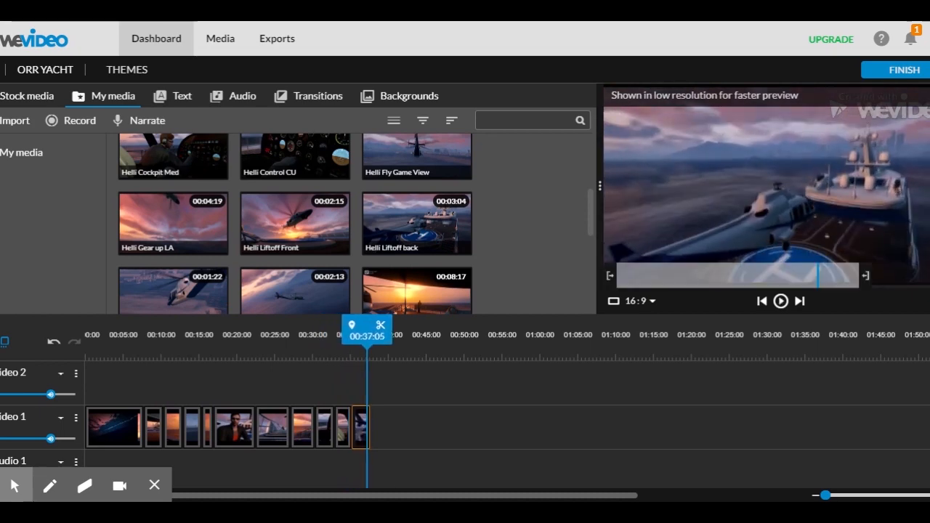
left_click_drag(369, 338, 380, 358)
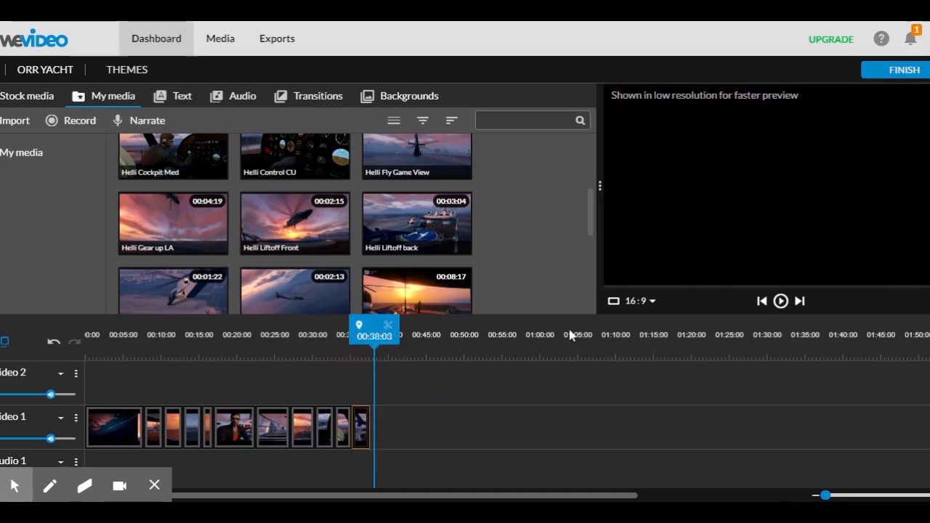
left_click_drag(374, 338, 88, 355)
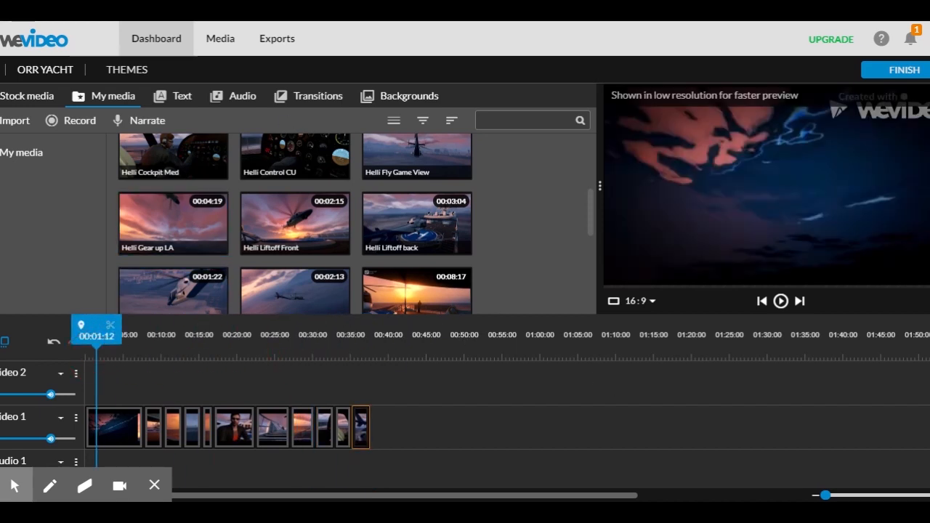
- Place the Celtic-Woman-The-Foxhunter audio at the start of the Audio 1 track and delete it again
left_click_drag(592, 210, 589, 125)
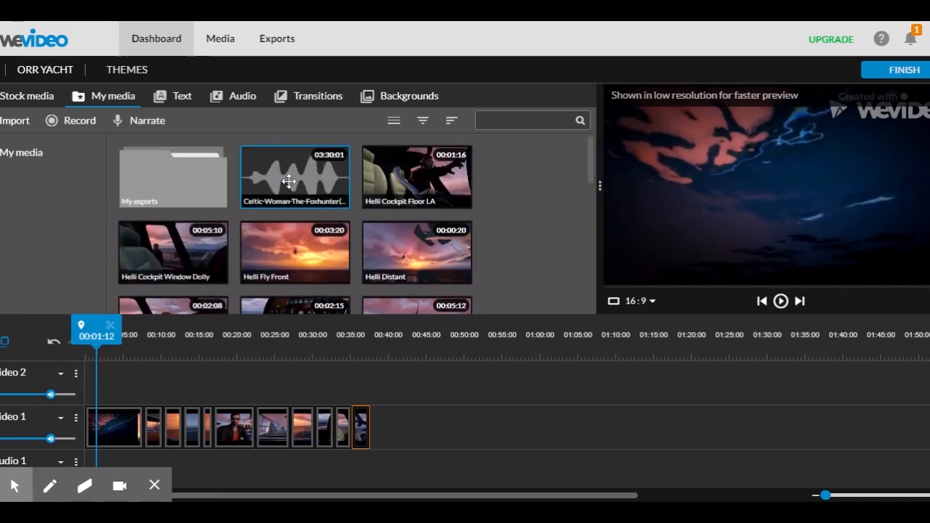
left_click_drag(285, 178, 193, 481)
left_click_drag(263, 485, 100, 480)
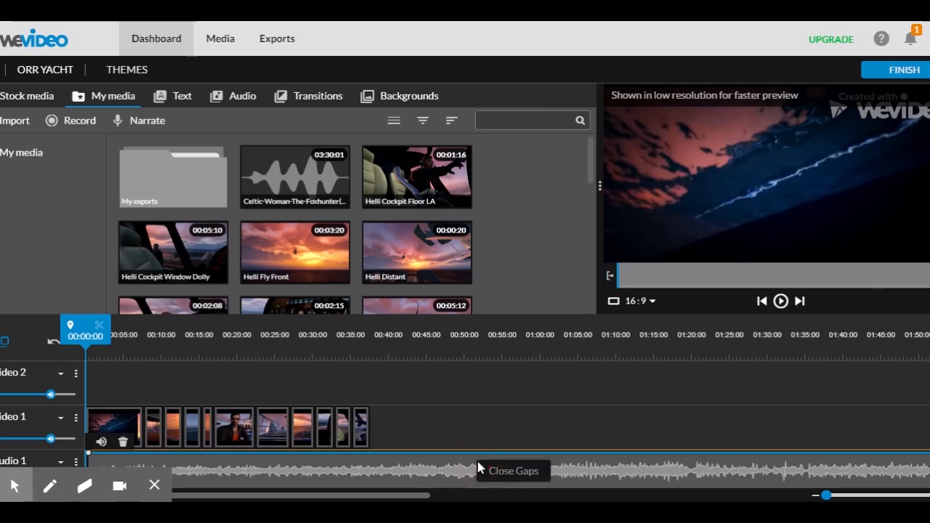
key("Delete")
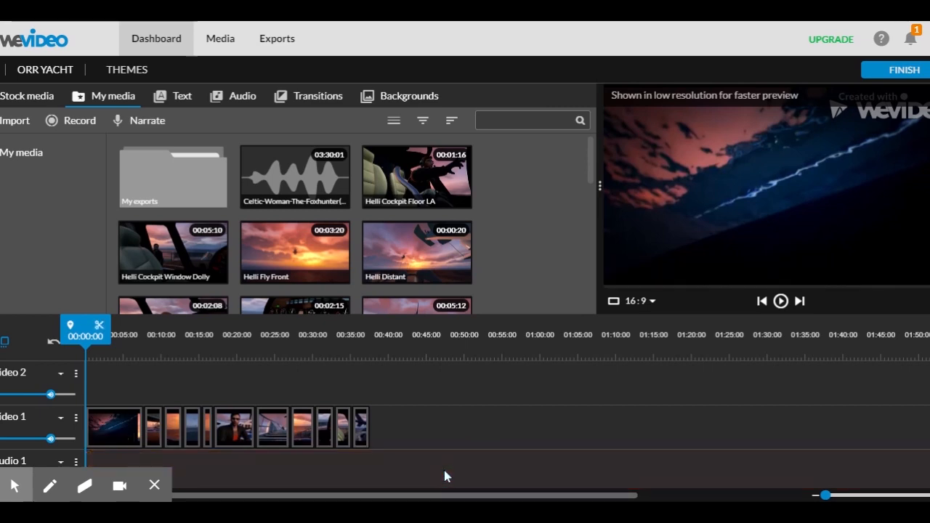
- Finish the edit and export Orr Yacht as an SD 852x480 video with Google Drive added as a destination
left_click_drag(166, 352, 361, 373)
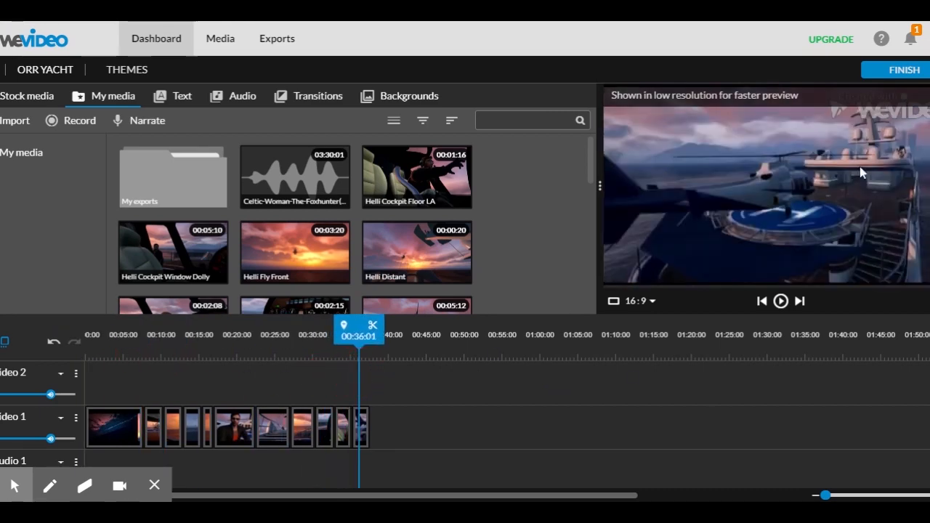
left_click(904, 73)
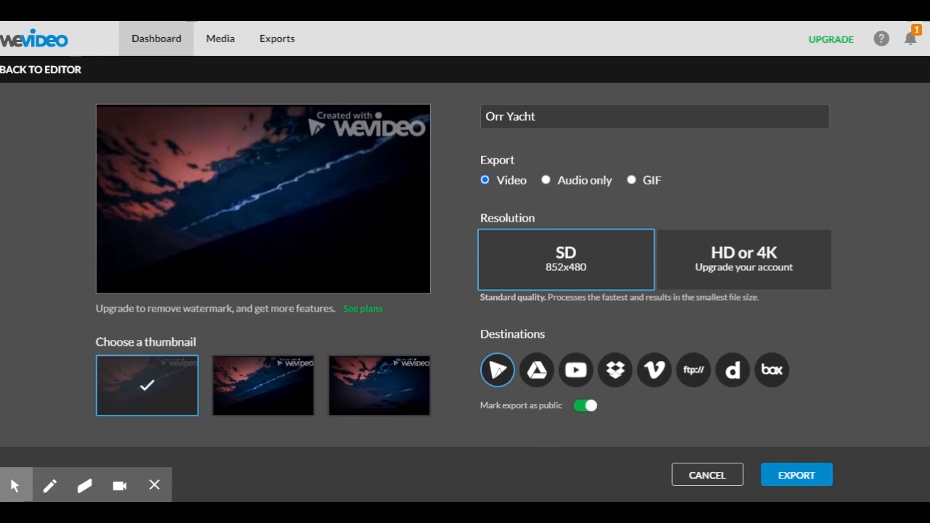
left_click(543, 116)
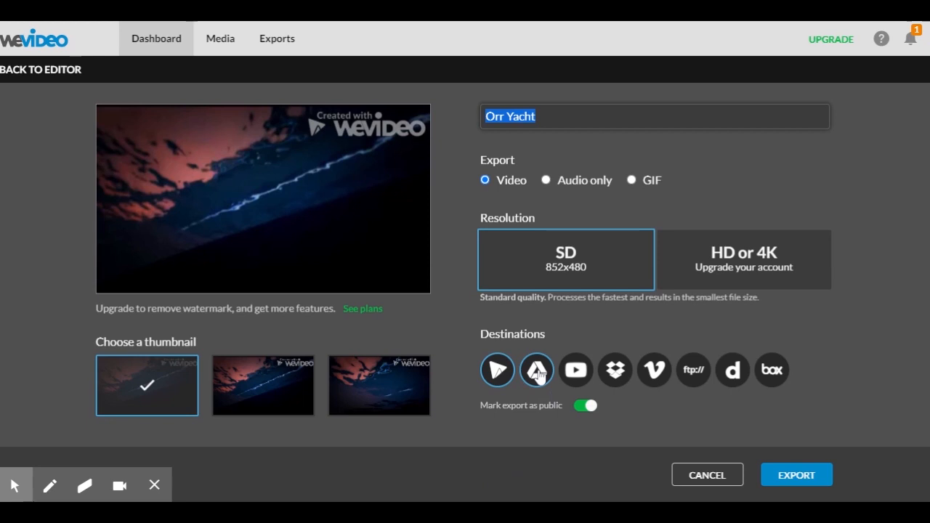
left_click(539, 373)
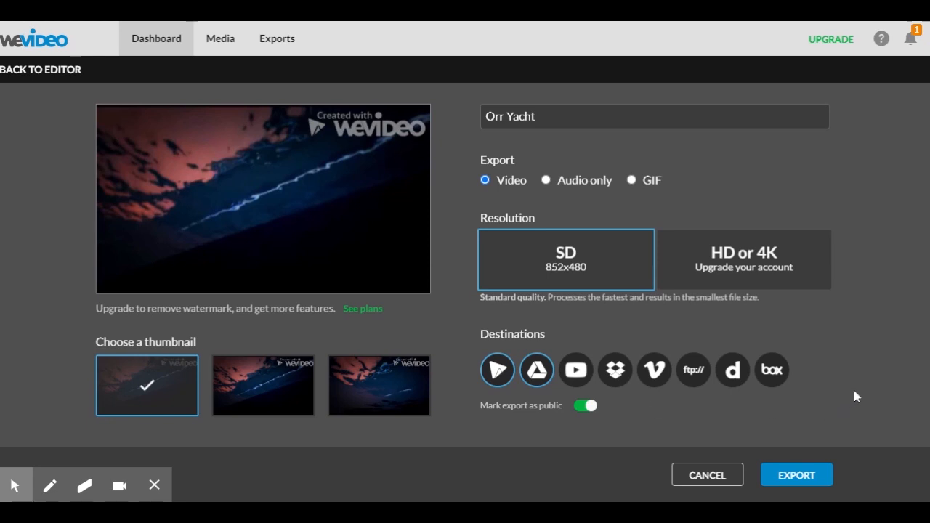
left_click(802, 476)
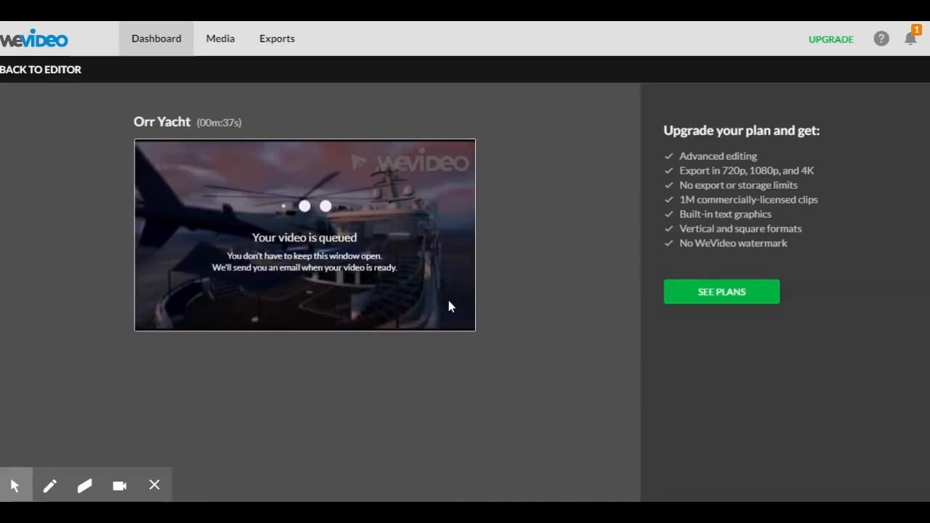
left_click(561, 277)
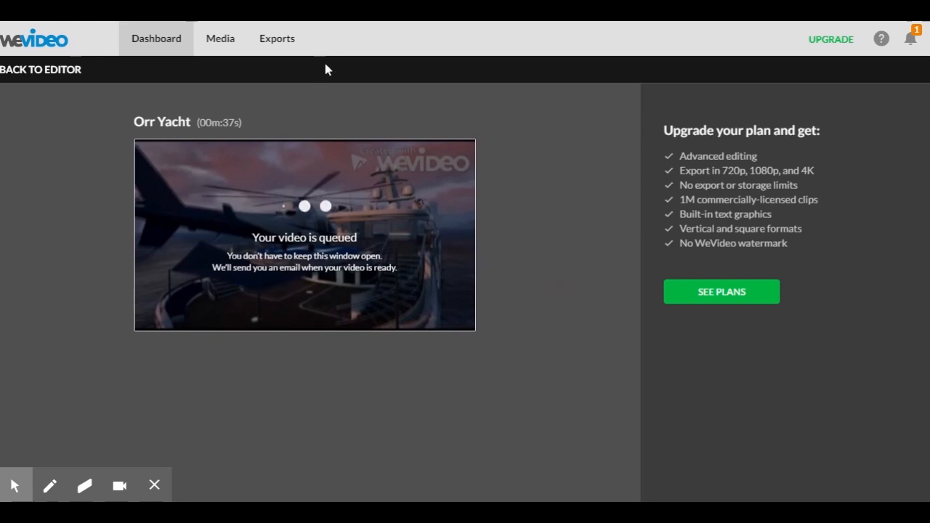